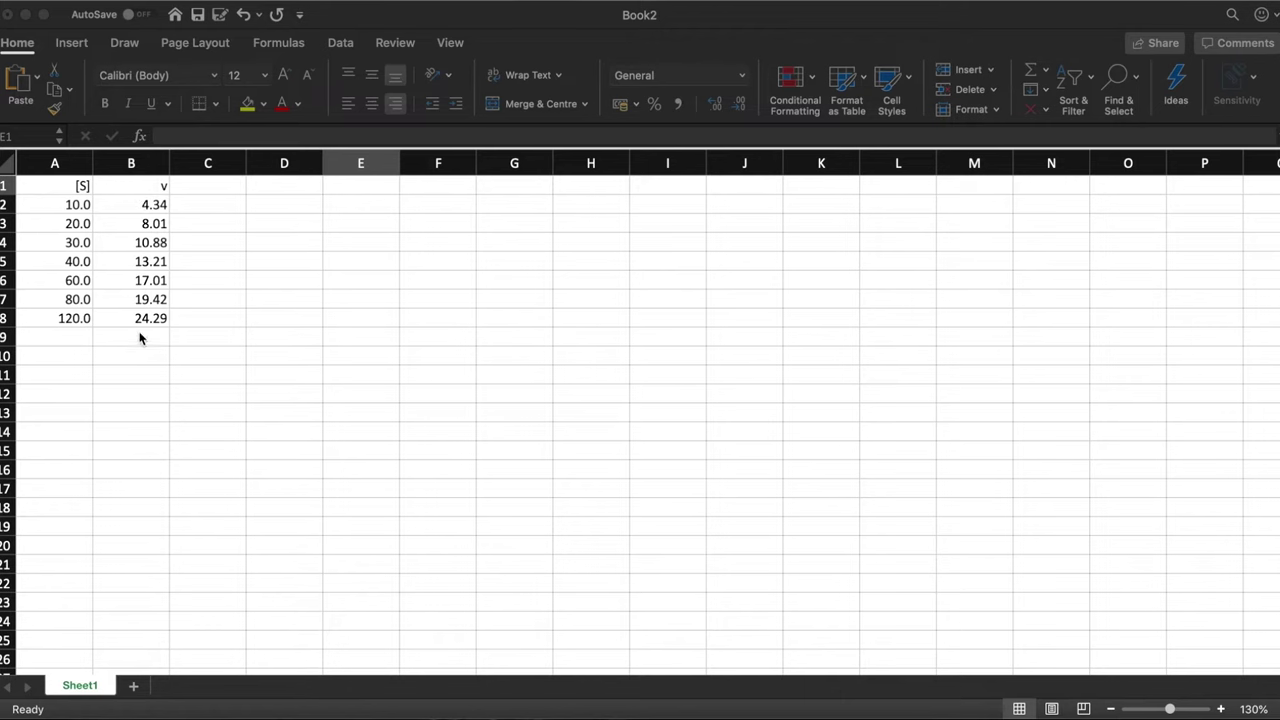
Step: Enter the column headings 1/[S] in D1 and 1/v in E1
left_click(269, 187)
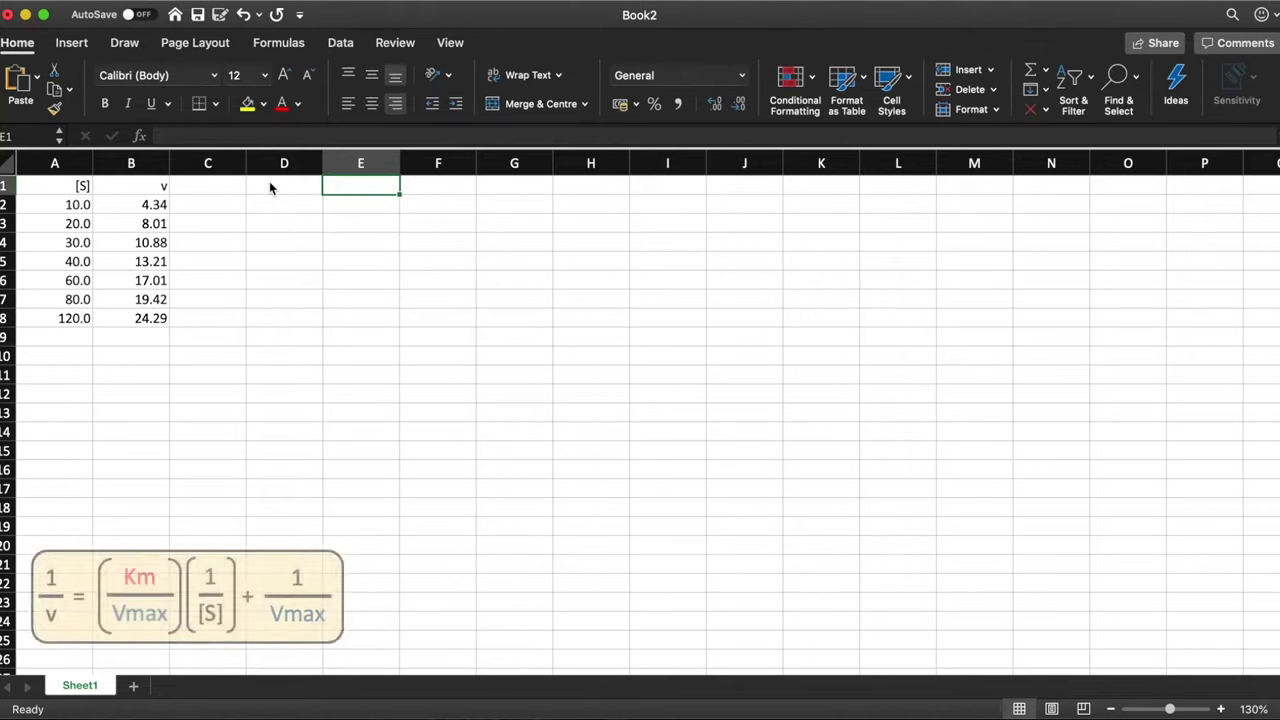
left_click(269, 187)
type("1")
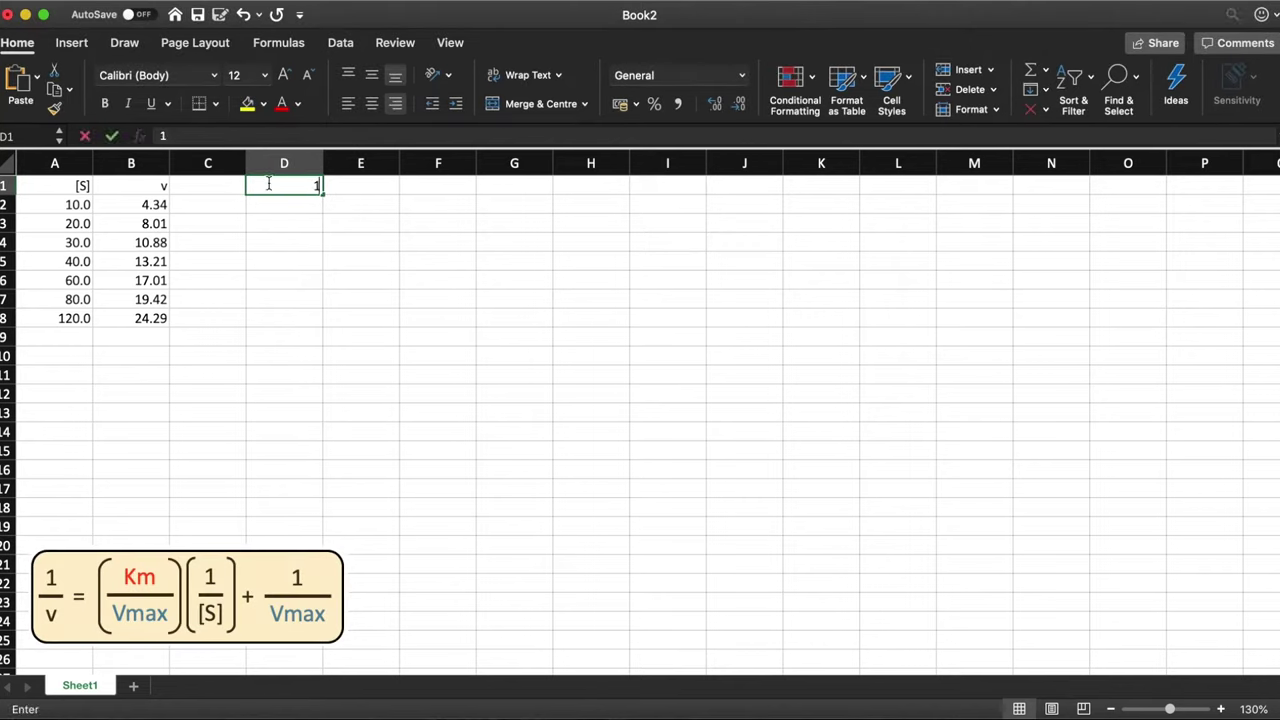
type("/(")
type("S")
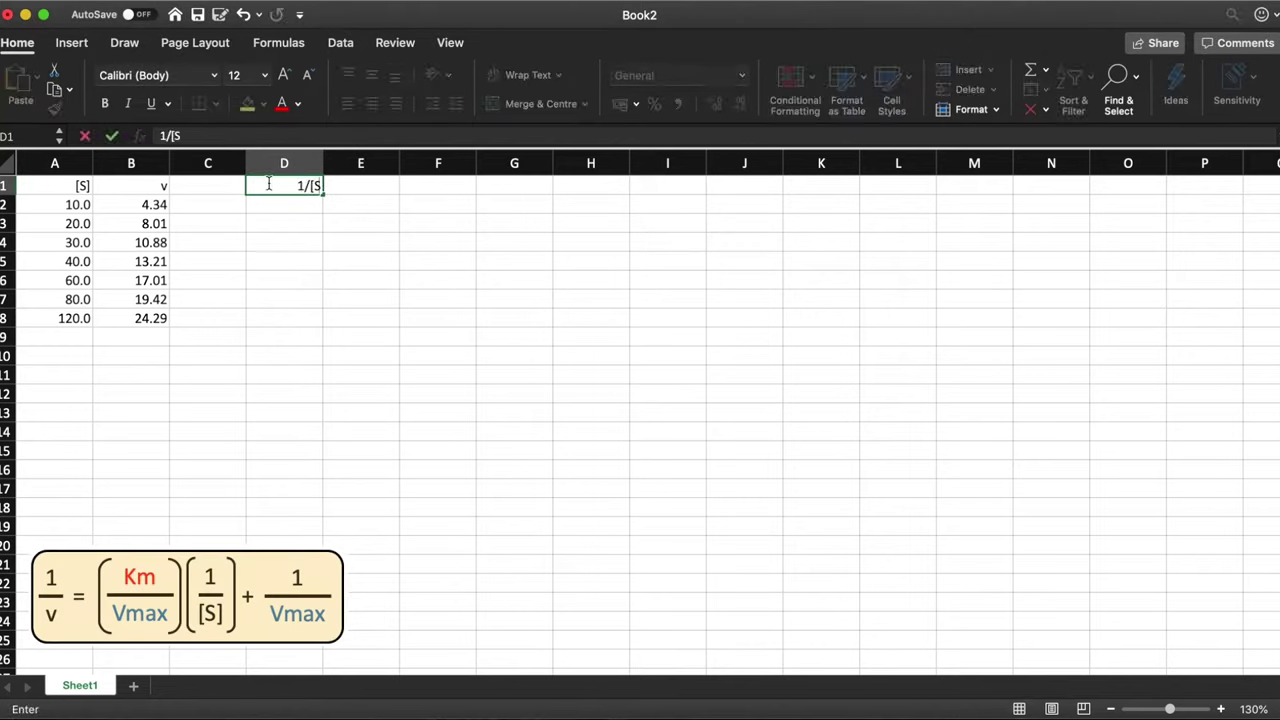
type("]")
key("Tab")
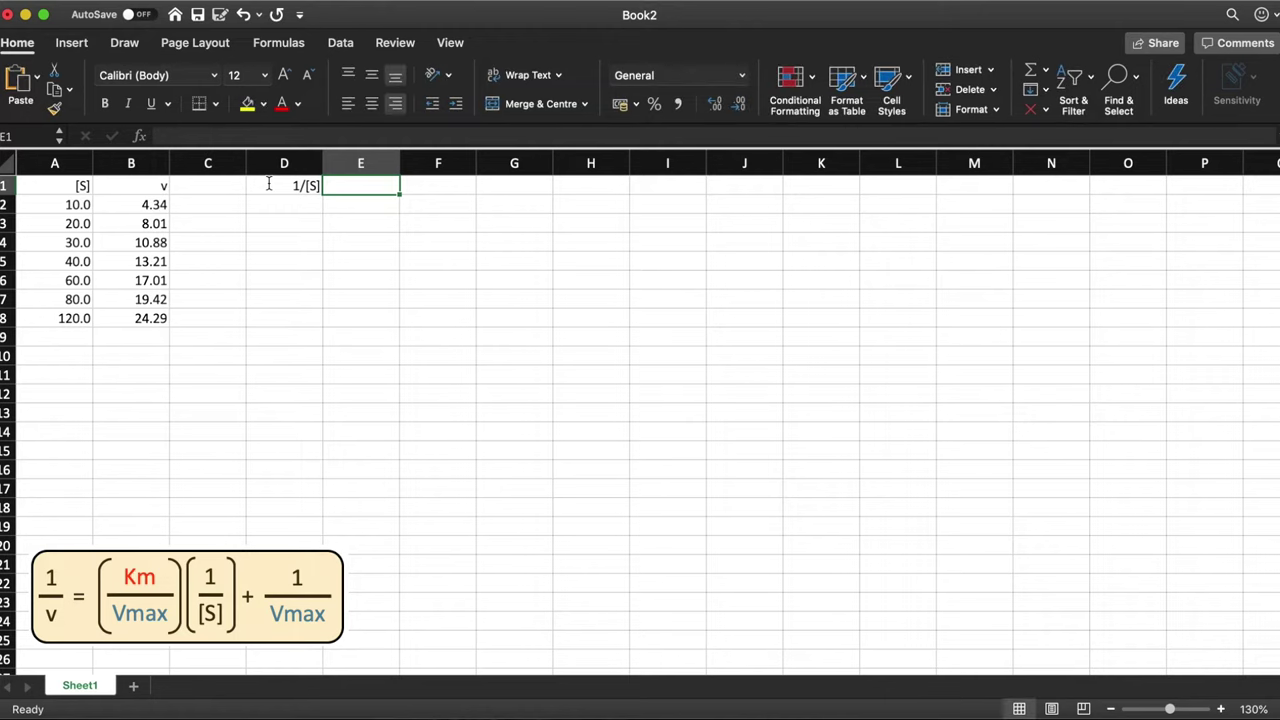
type("1/v")
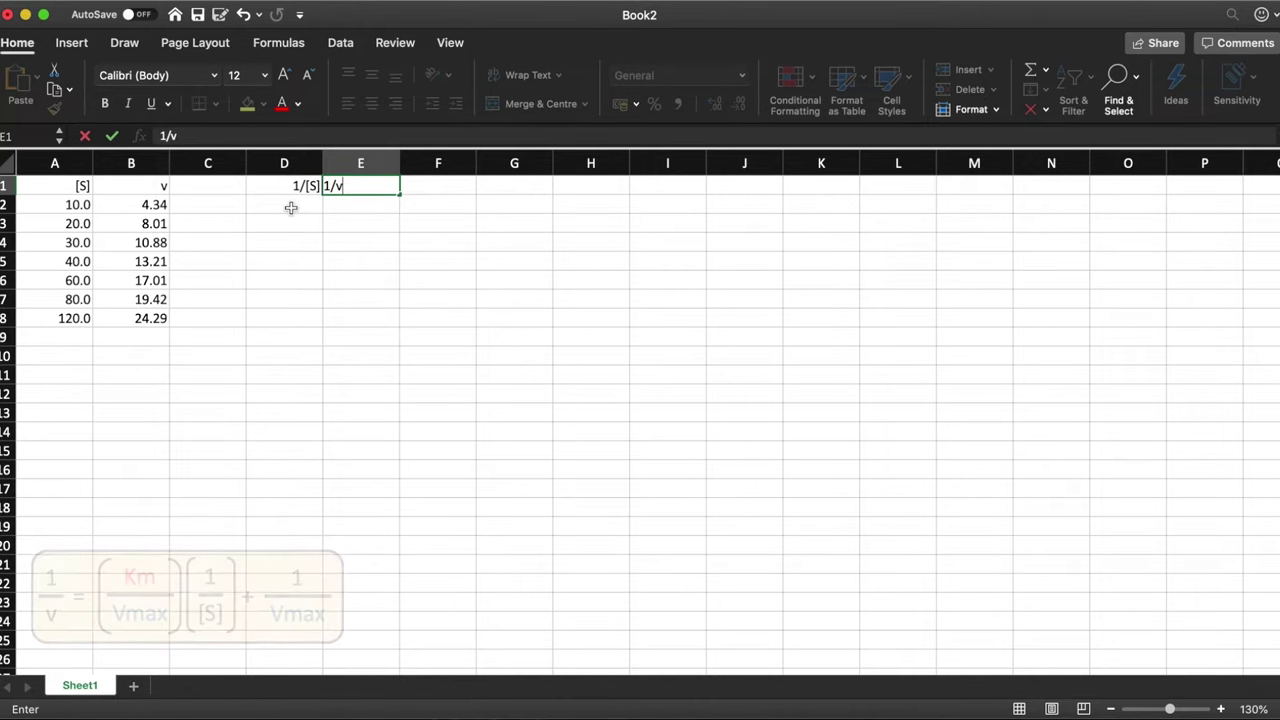
Step: Calculate the reciprocal of the first [S] value in D2 with the formula =1/A2
left_click(291, 208)
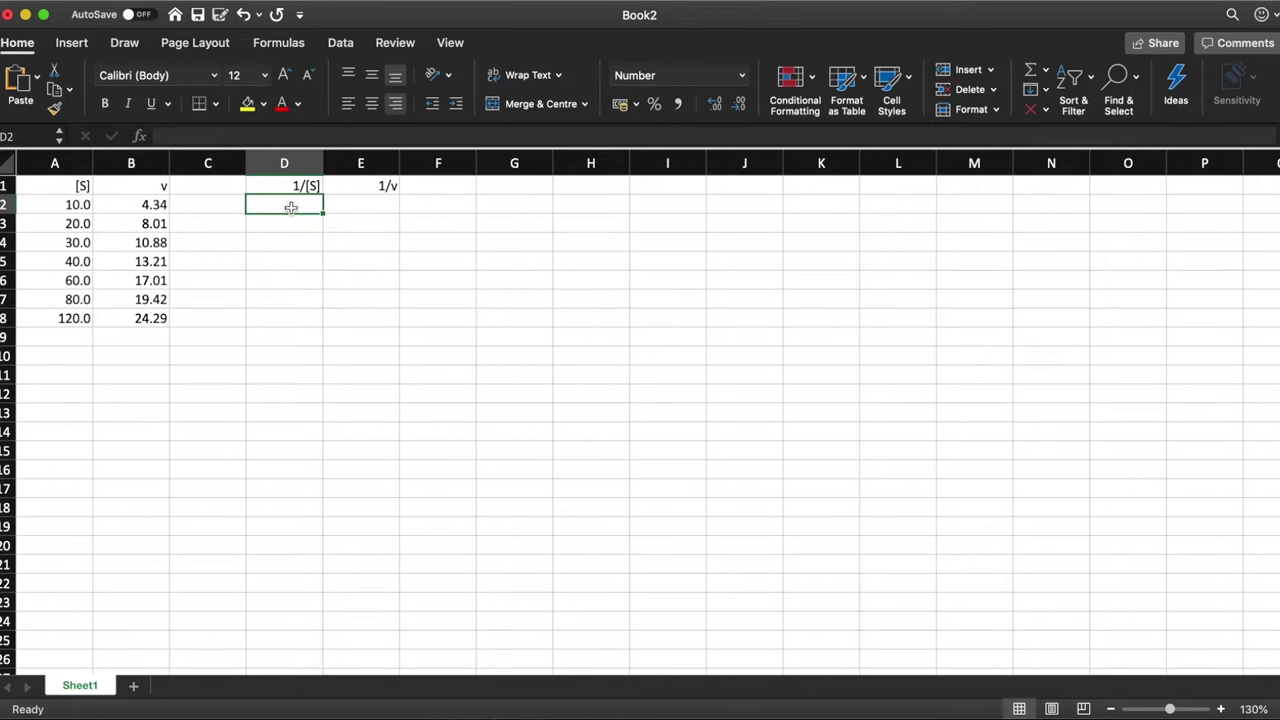
type("=1")
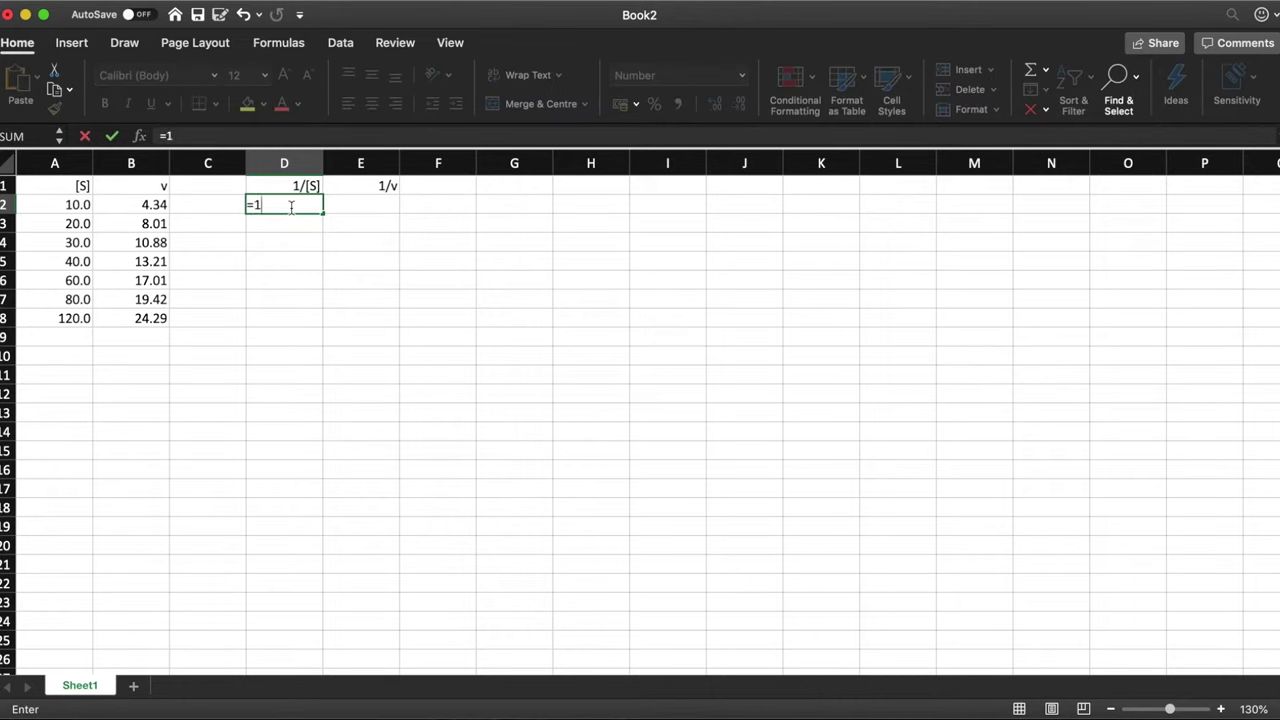
type("/")
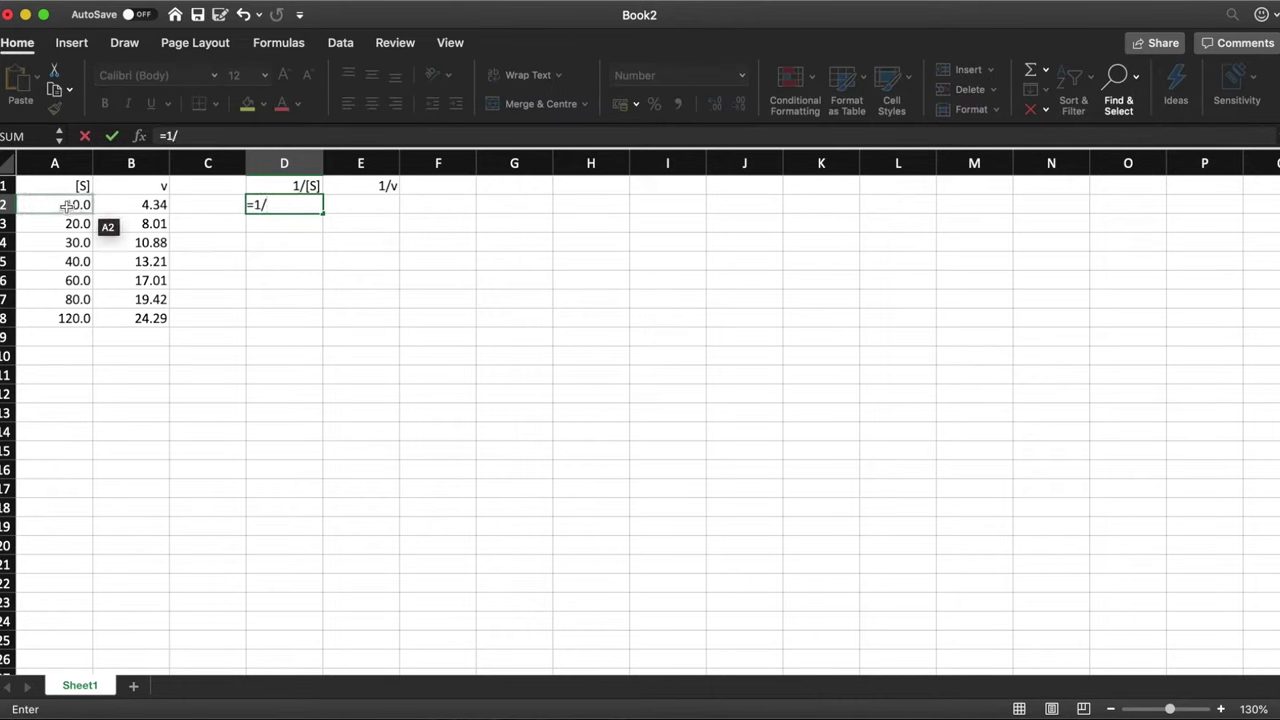
left_click(65, 205)
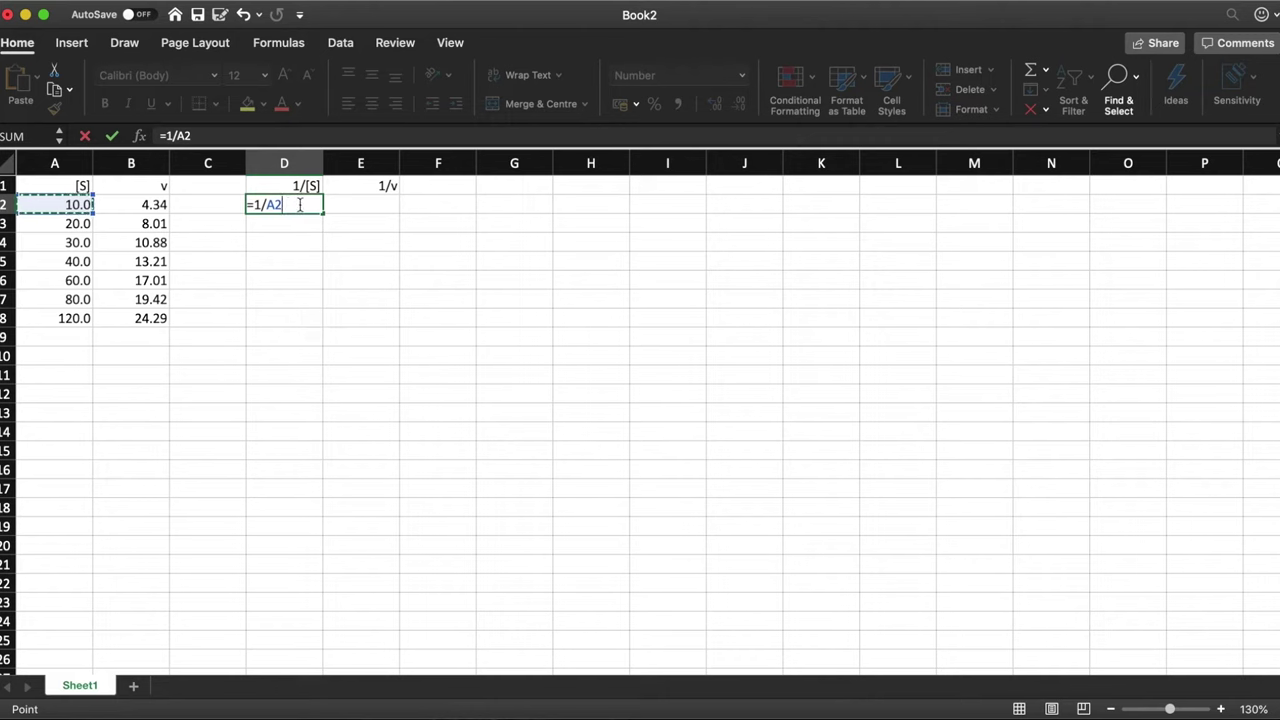
key("Return")
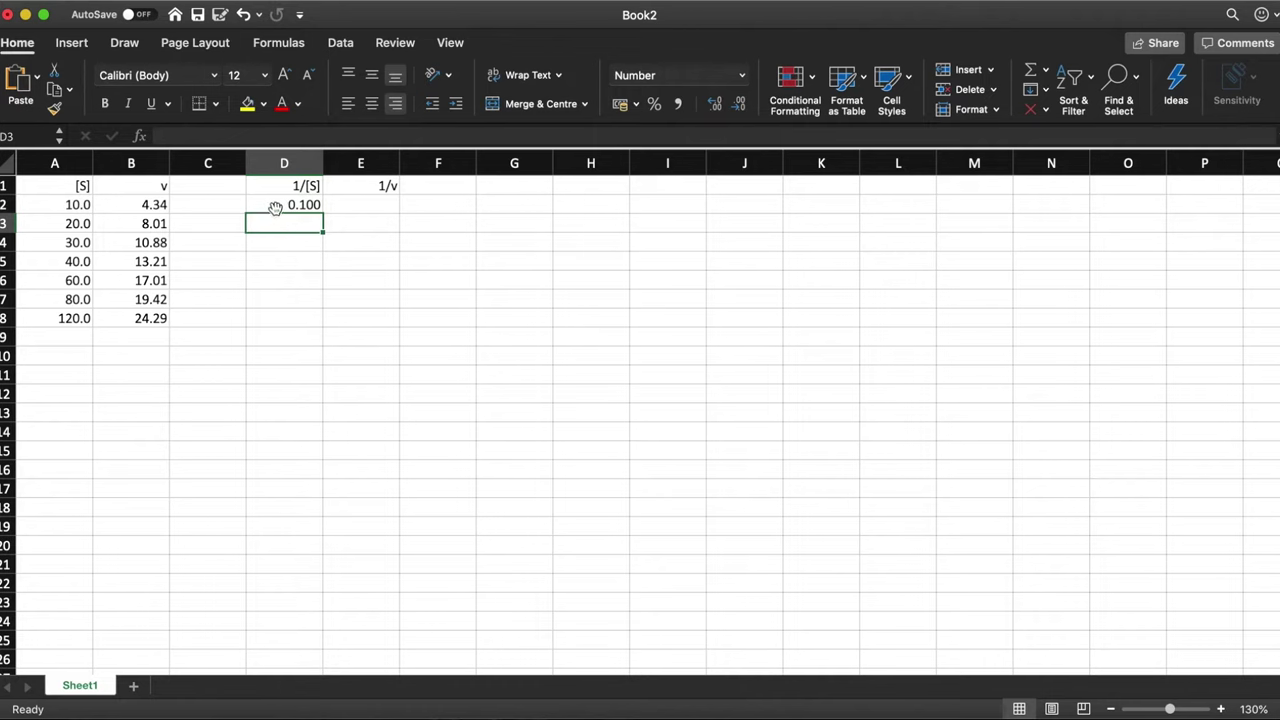
Step: Fill the reciprocal formula from D2 across to E2 and down to row 8
left_click(274, 207)
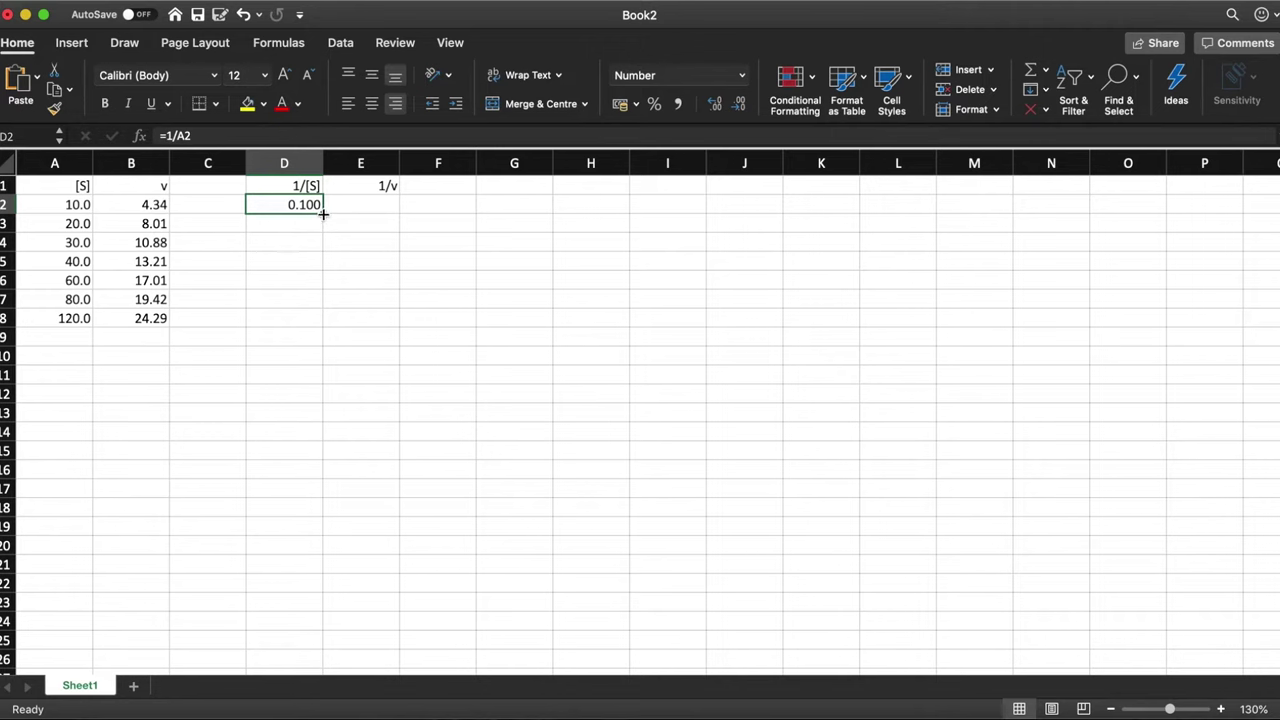
left_click_drag(323, 213, 370, 215)
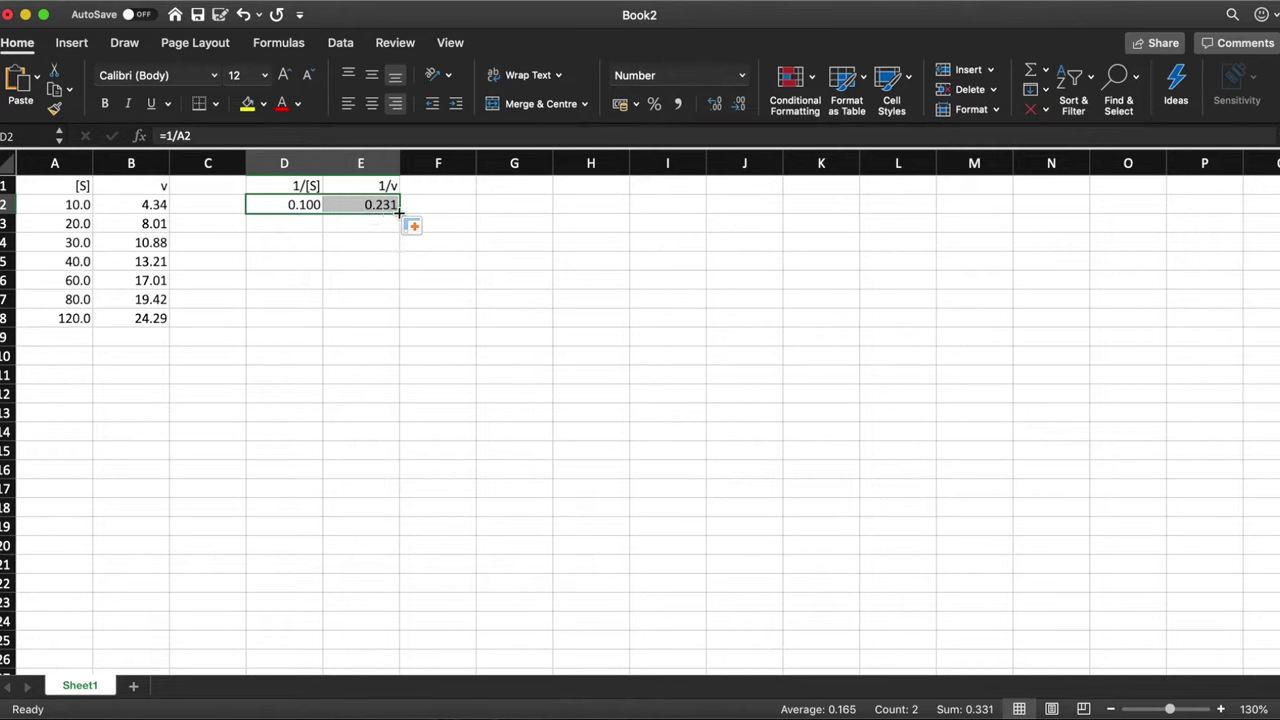
left_click_drag(399, 213, 396, 321)
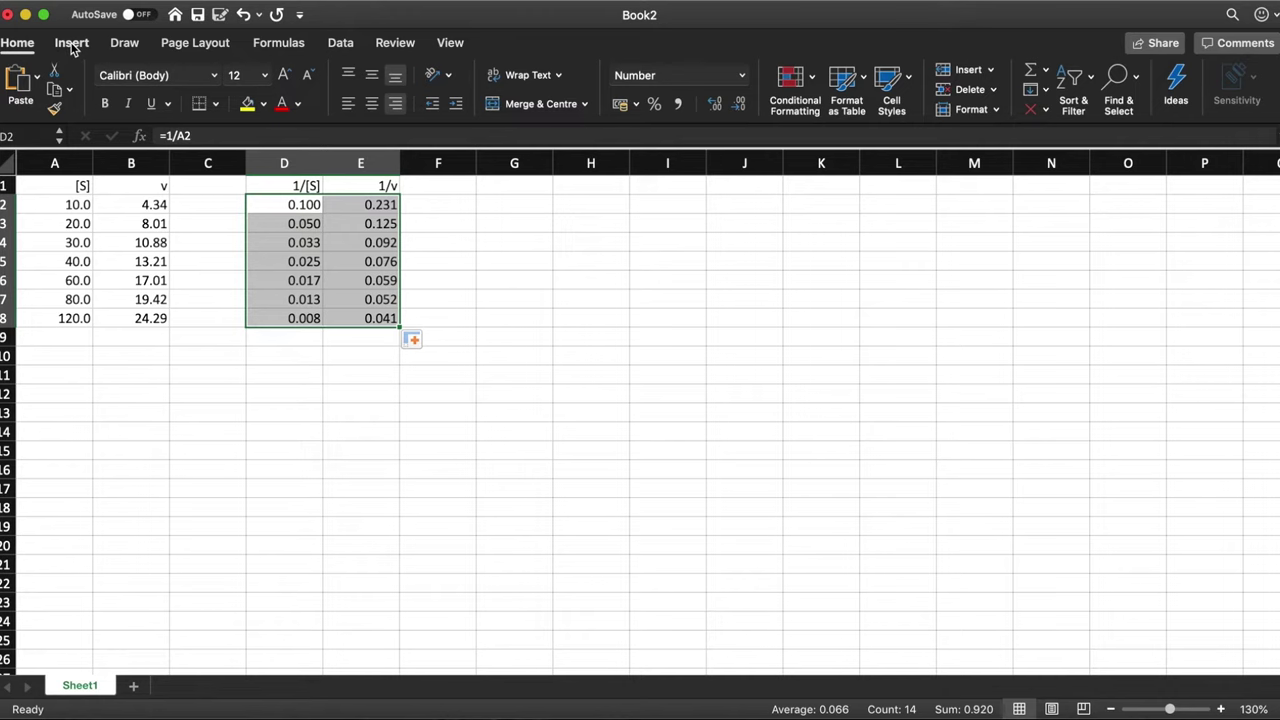
Step: Insert a markers-only scatter chart of the reciprocal data in D2:E8 and enlarge it
left_click(72, 45)
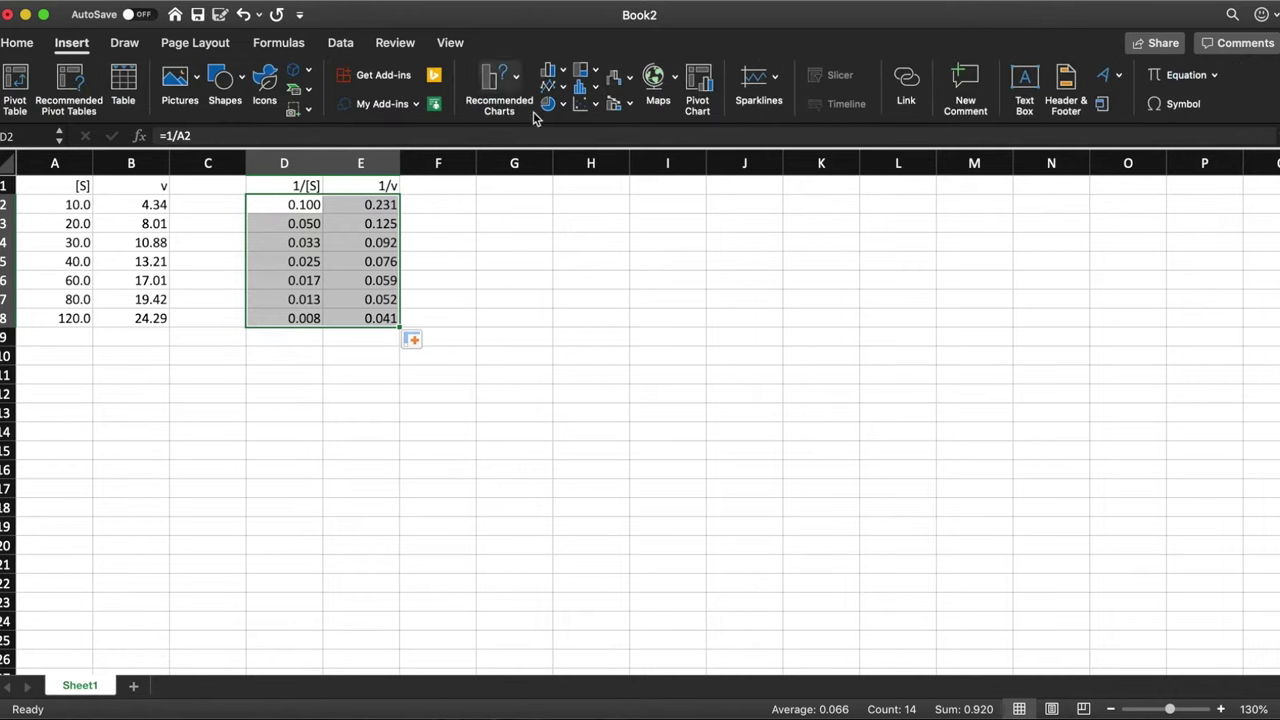
left_click(580, 106)
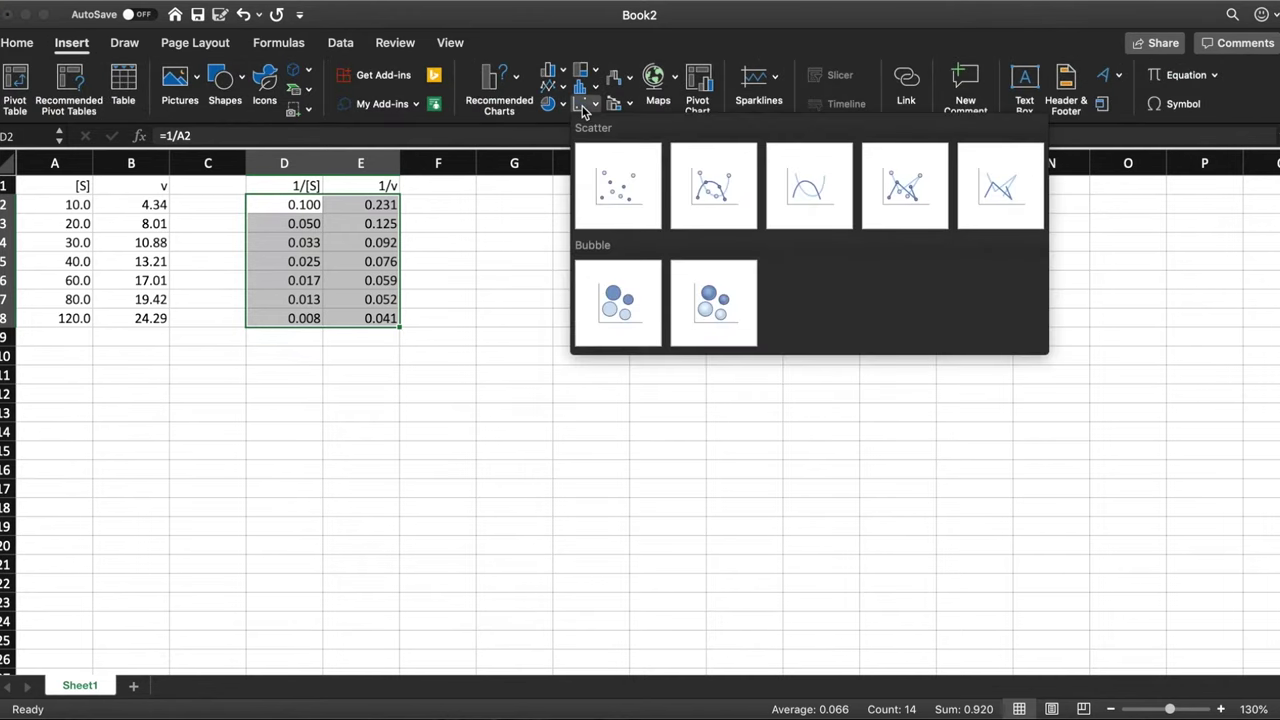
left_click(605, 200)
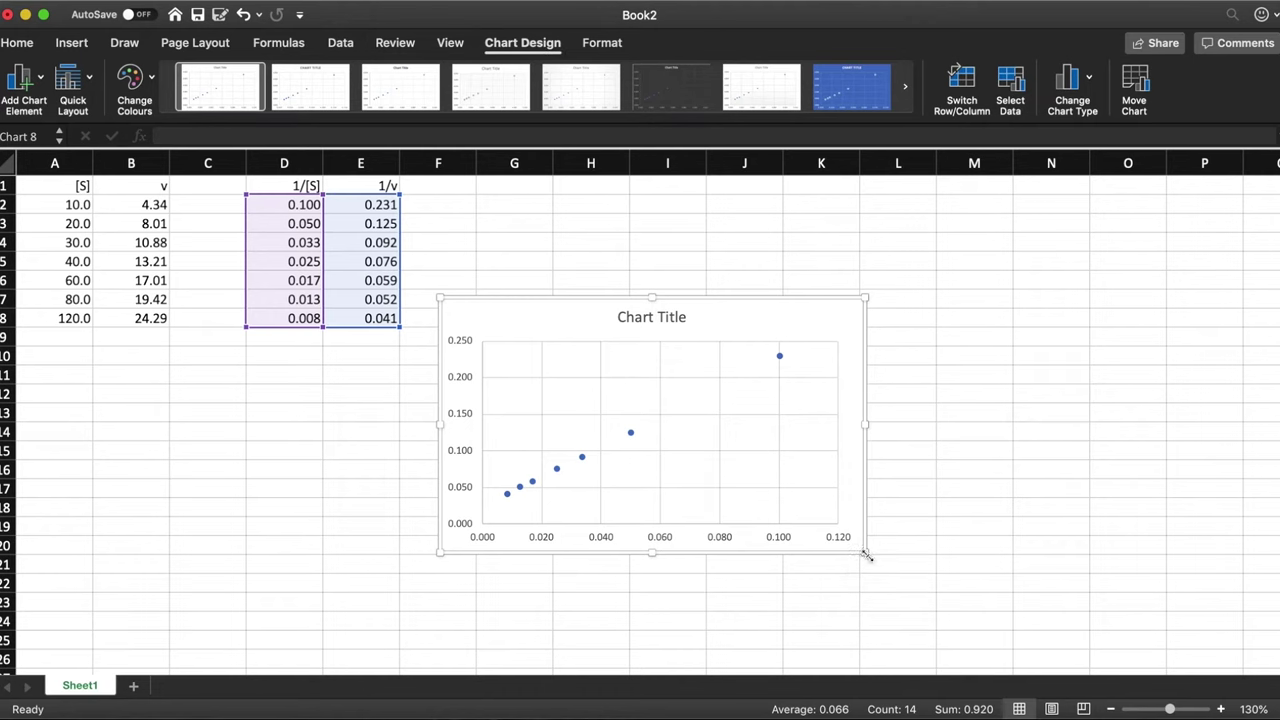
left_click_drag(862, 552, 999, 648)
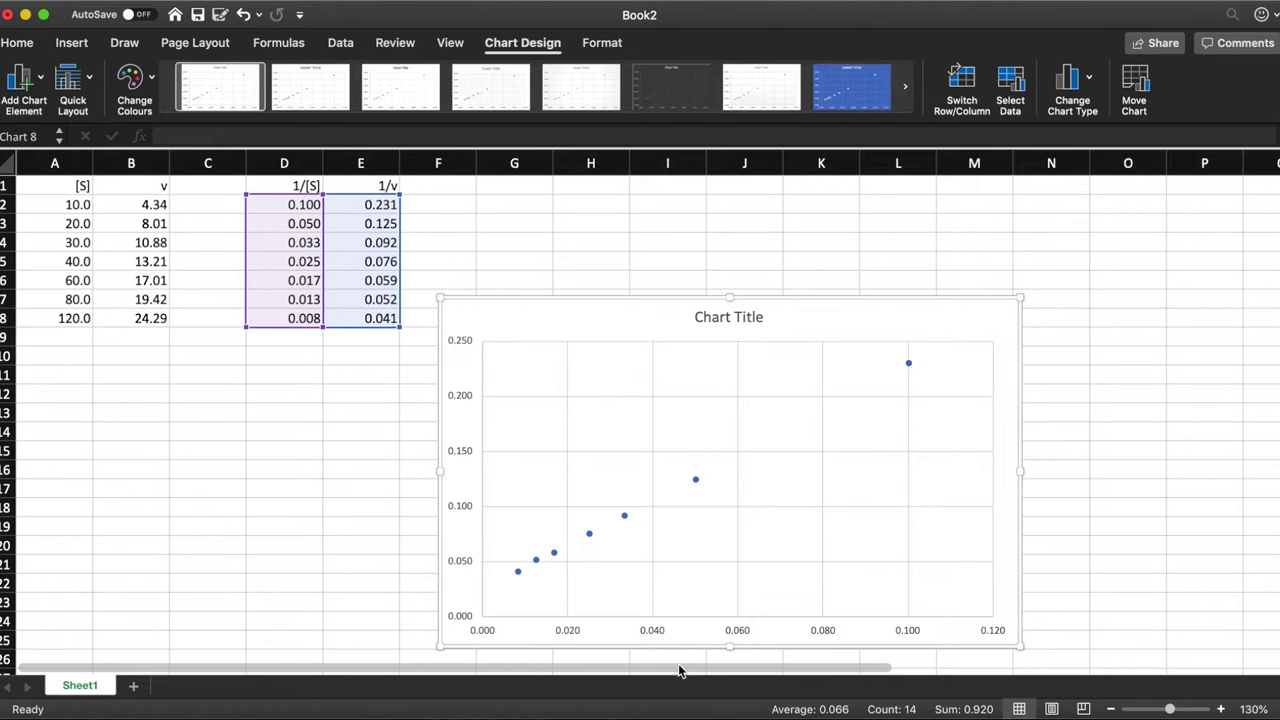
Step: Add a linear trendline to the scatter series and display its equation on the chart
mouse_move(699, 486)
left_click(698, 482)
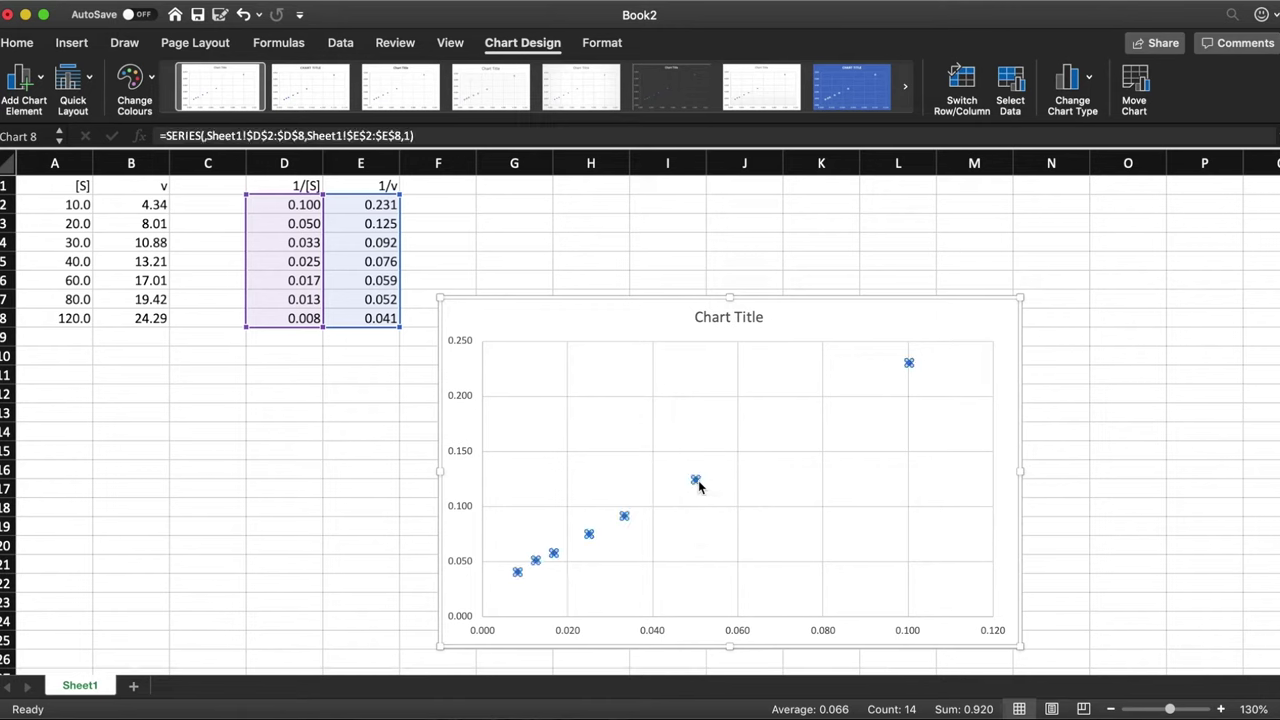
right_click(698, 483)
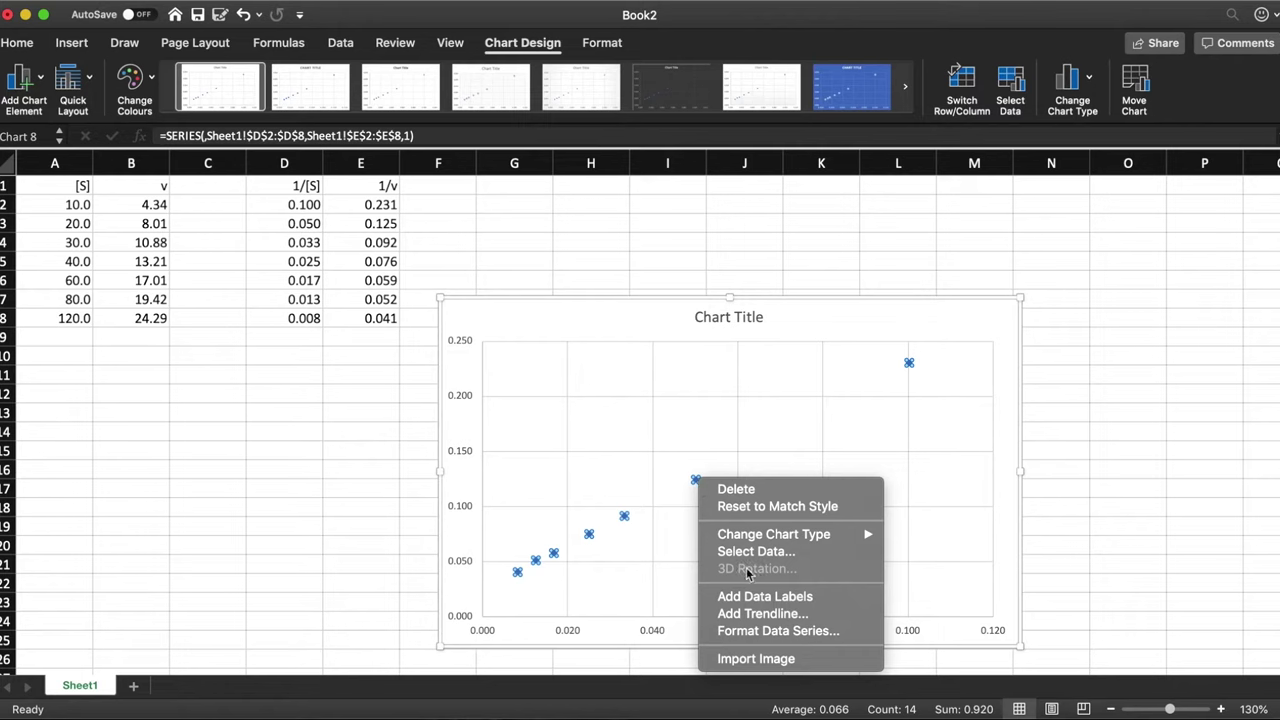
left_click(753, 613)
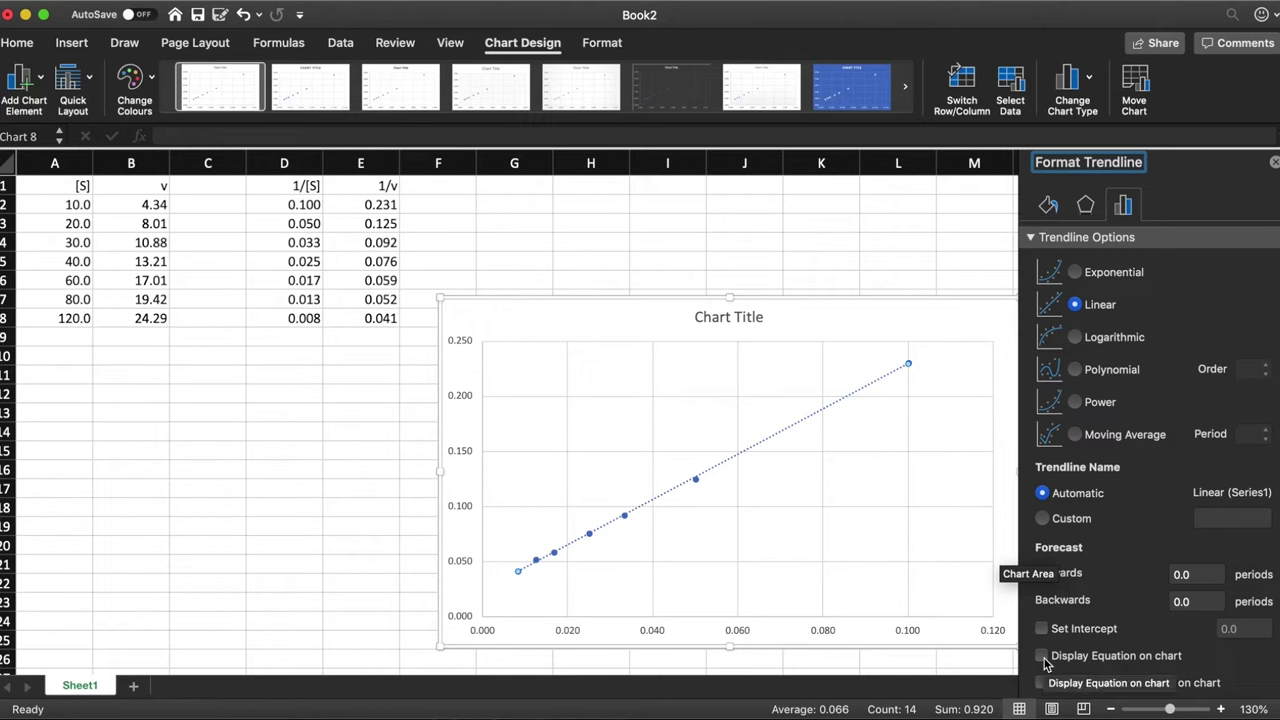
left_click(1043, 658)
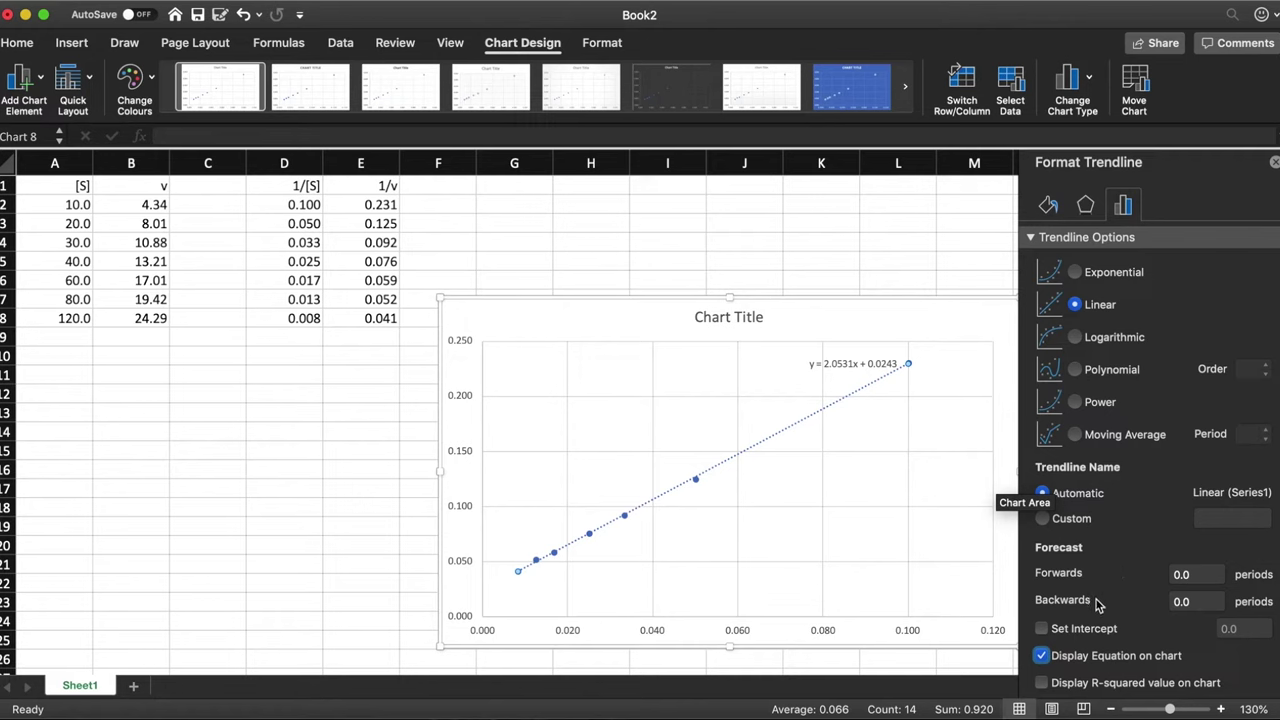
Step: Extend the trendline backwards by 0.02 periods
left_click(1199, 601)
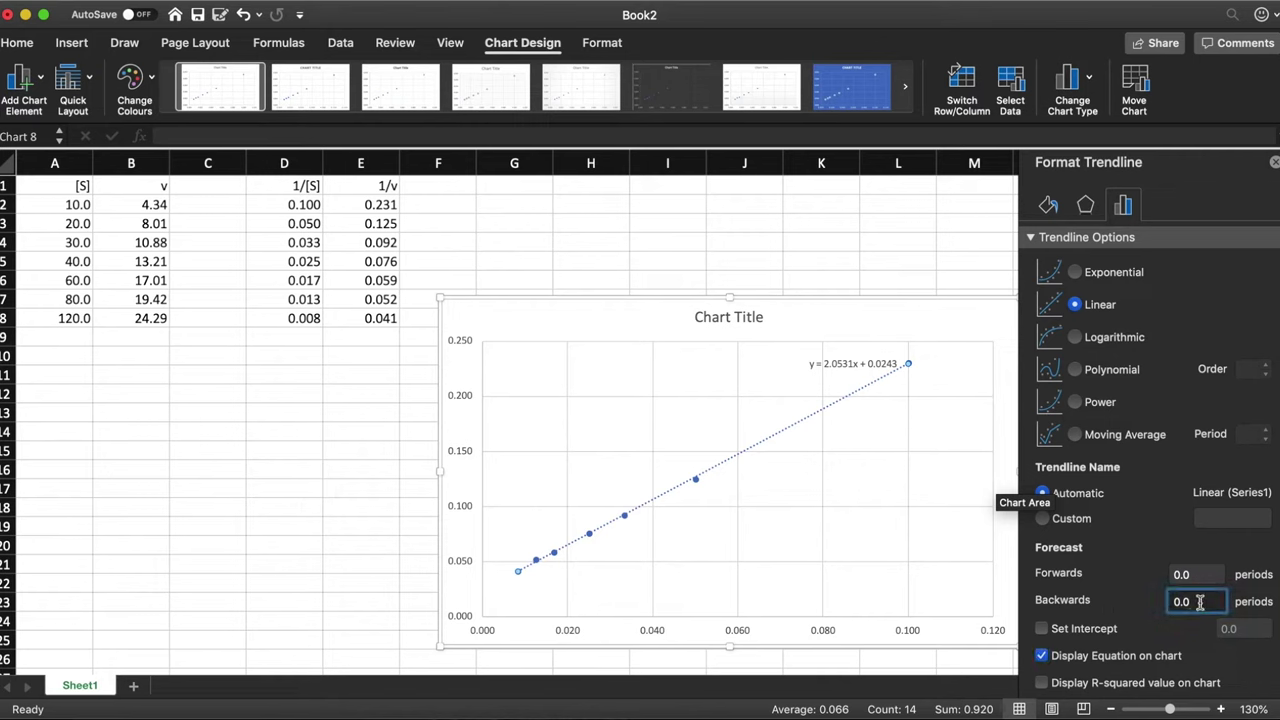
type("2")
key("Return")
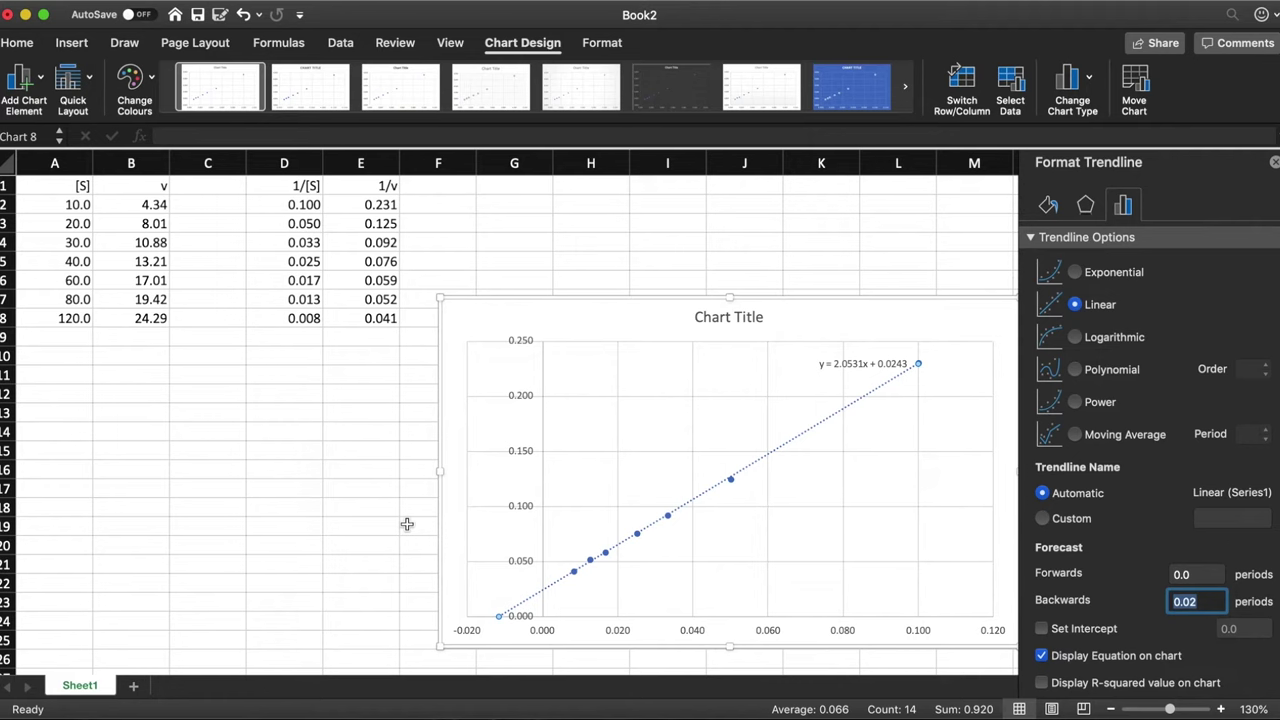
Step: Label C12 as Vmax and calculate it in D12 from the trendline intercept with =1/0.0243
left_click(209, 397)
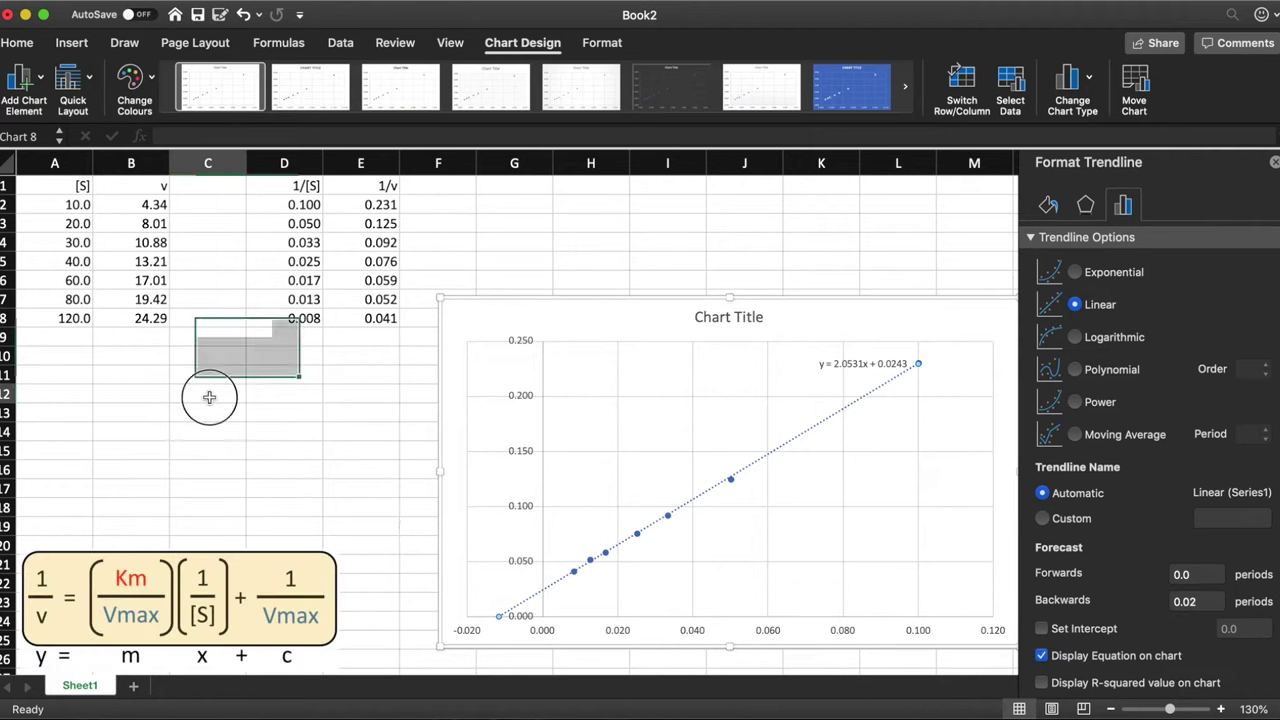
type("Vmax")
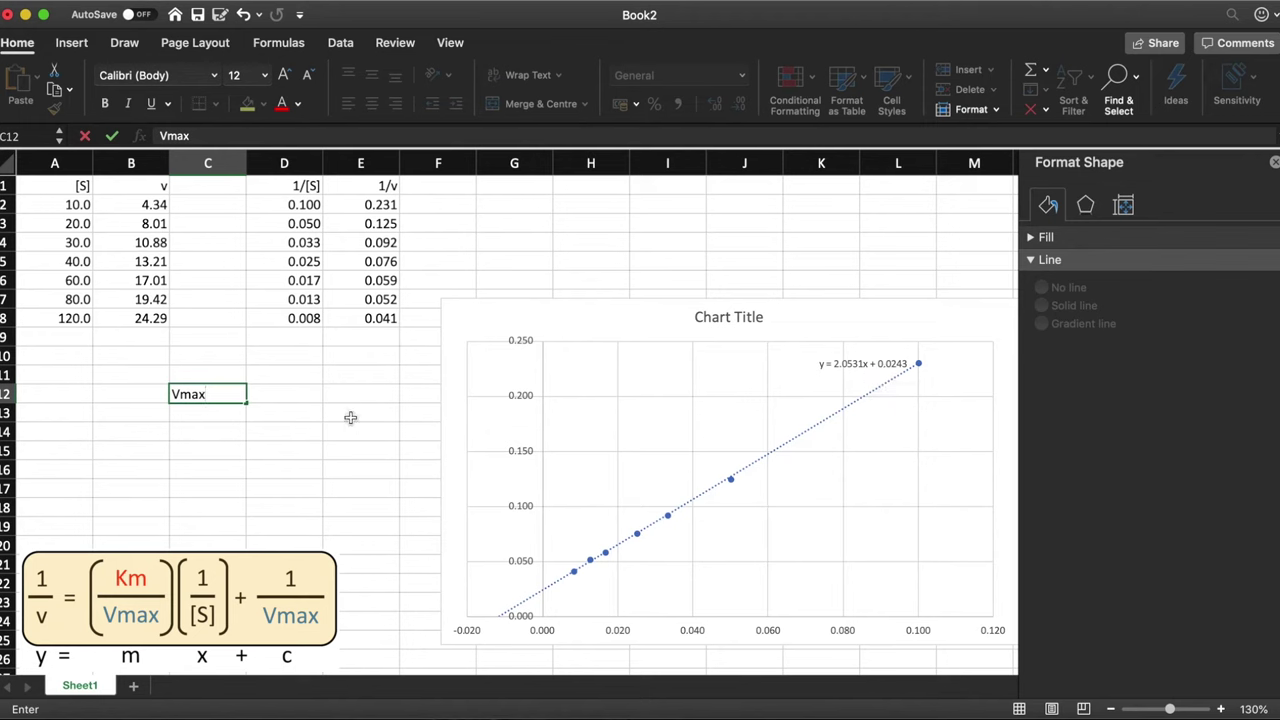
left_click(276, 395)
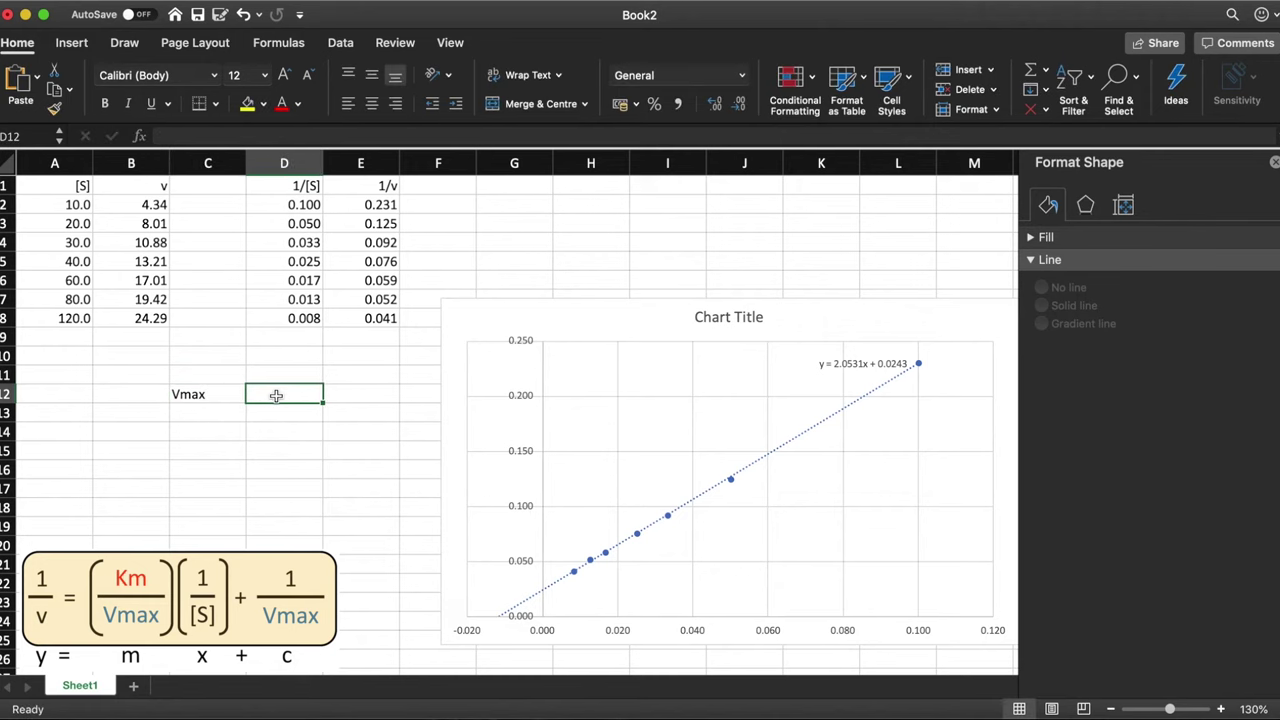
type("=1")
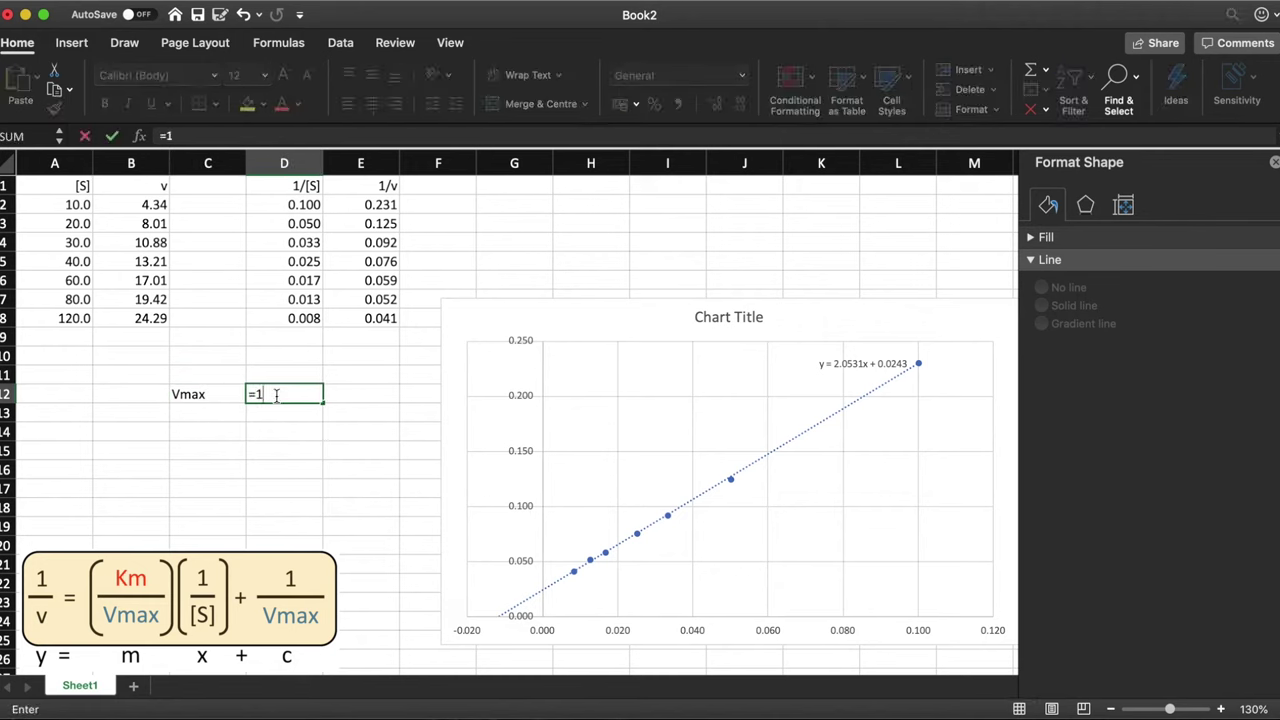
type("/0.0243")
key("Return")
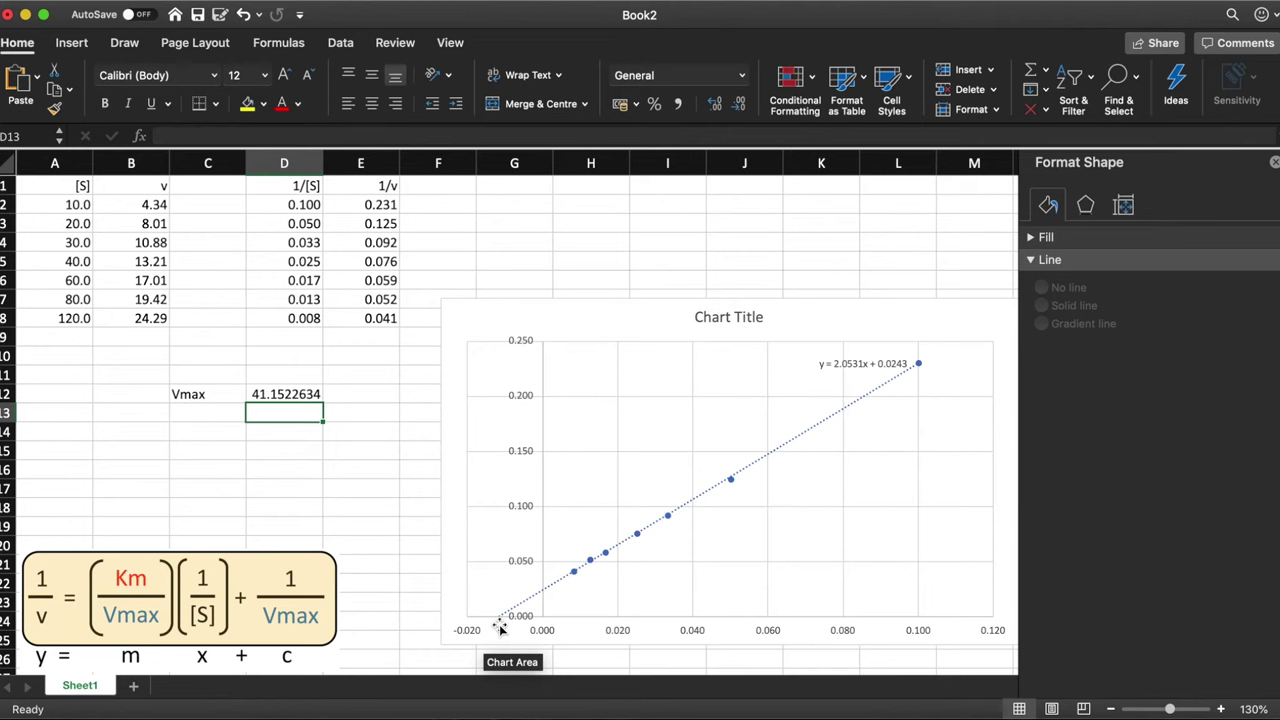
Step: Label C13 as km and calculate it in D13 from the trendline slope and Vmax with =2.0531*D12
left_click(189, 414)
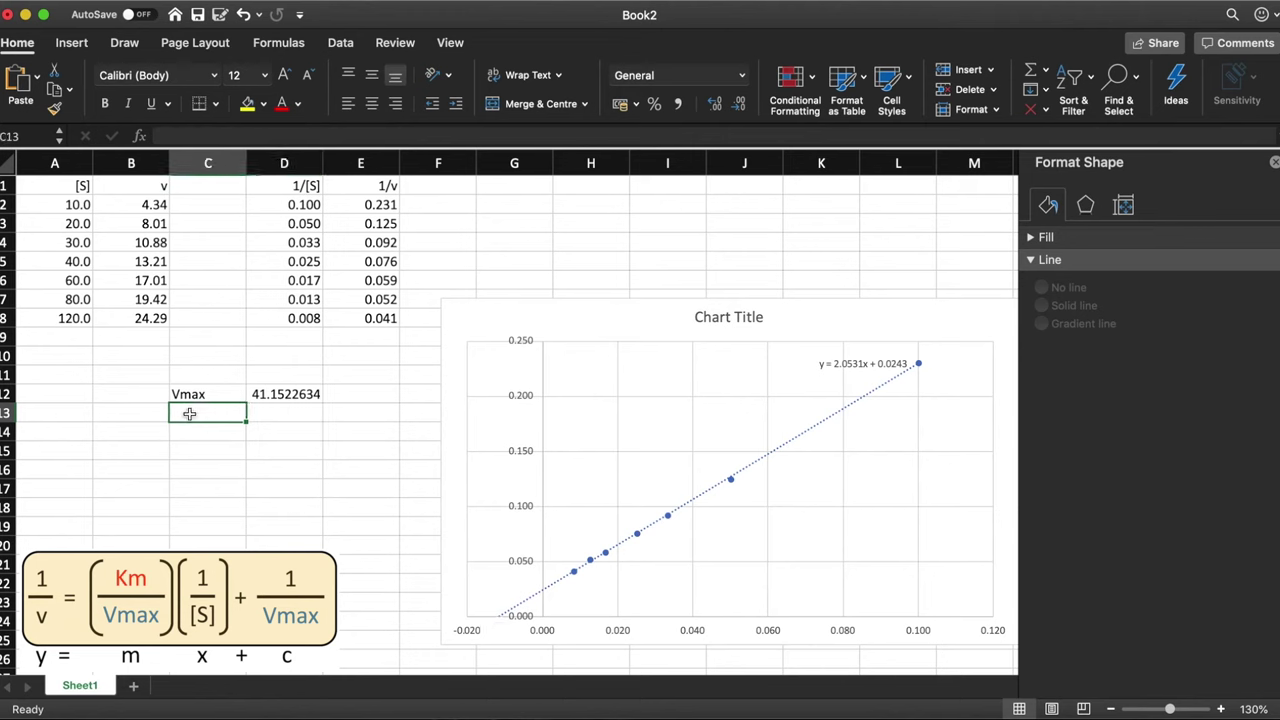
type("km")
key("Tab")
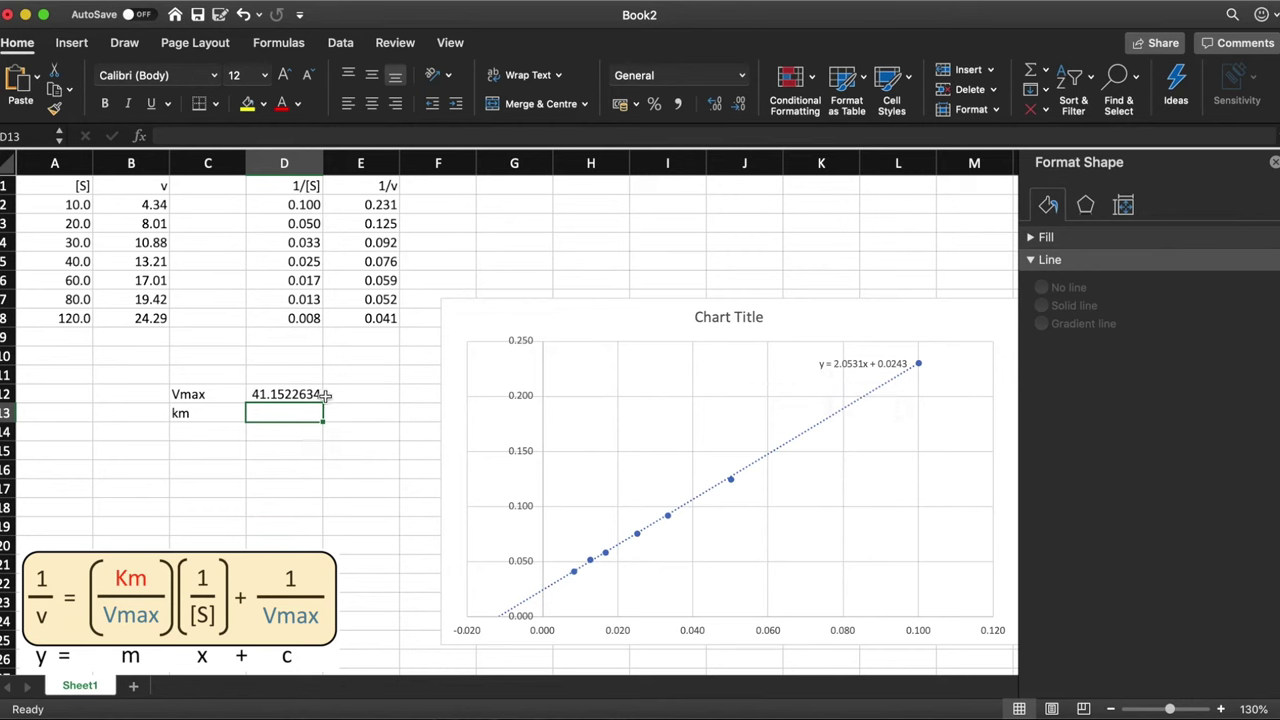
type("=")
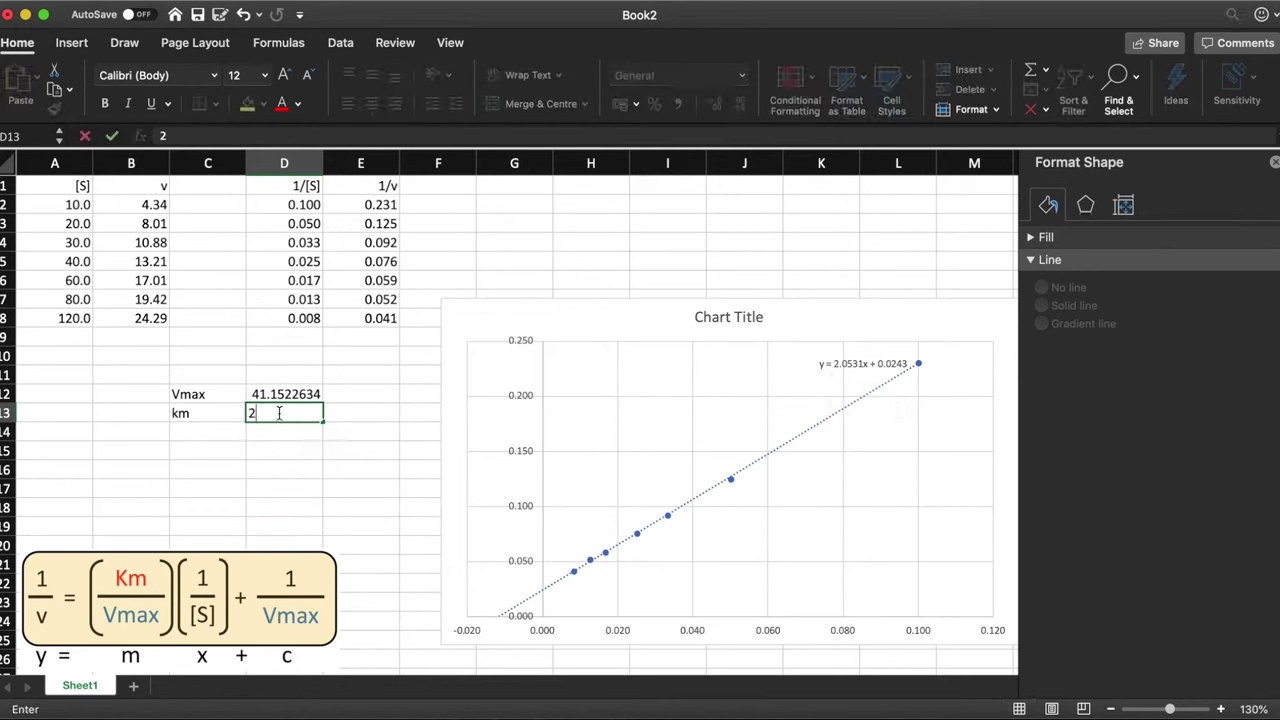
type("2.0531*")
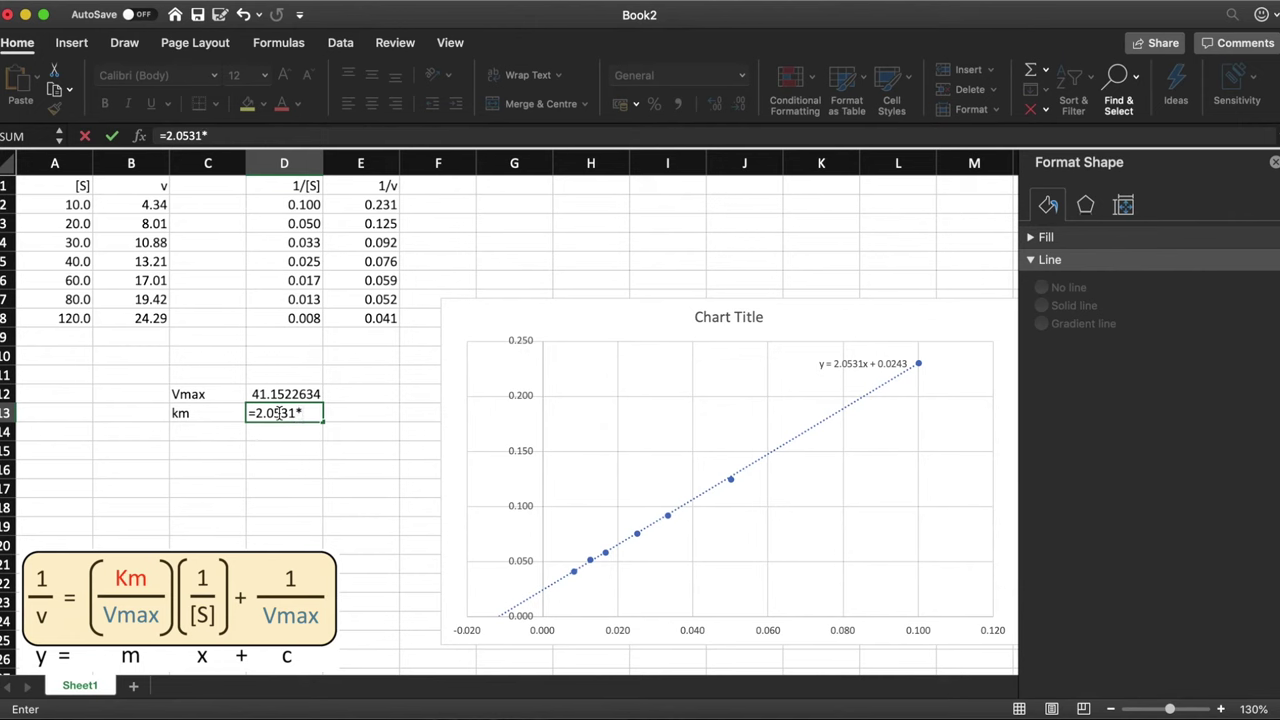
left_click(289, 396)
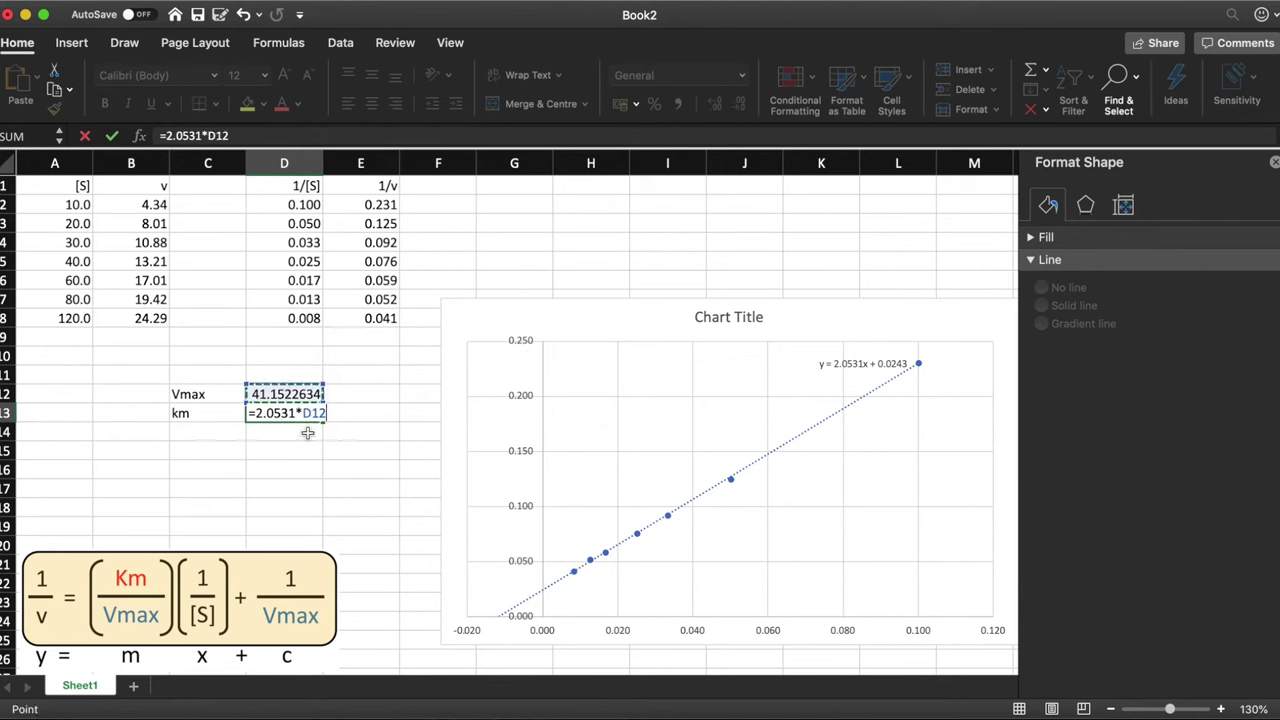
key("Return")
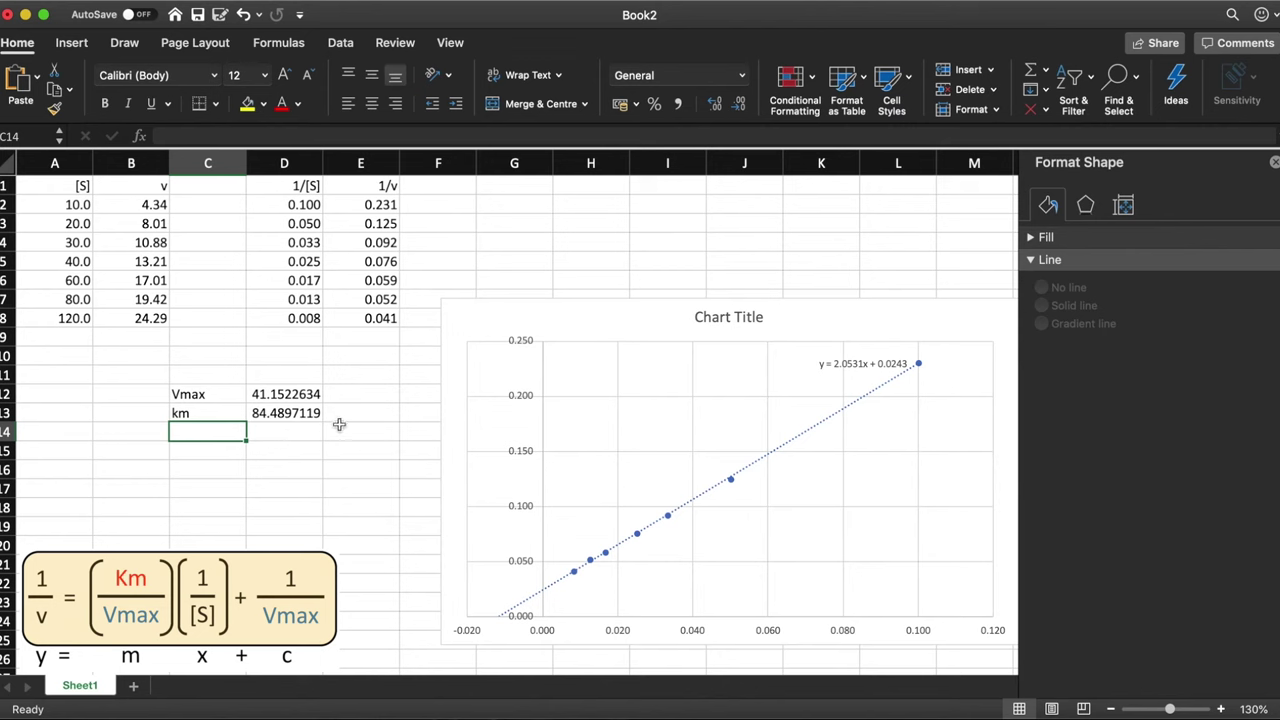
left_click(295, 452)
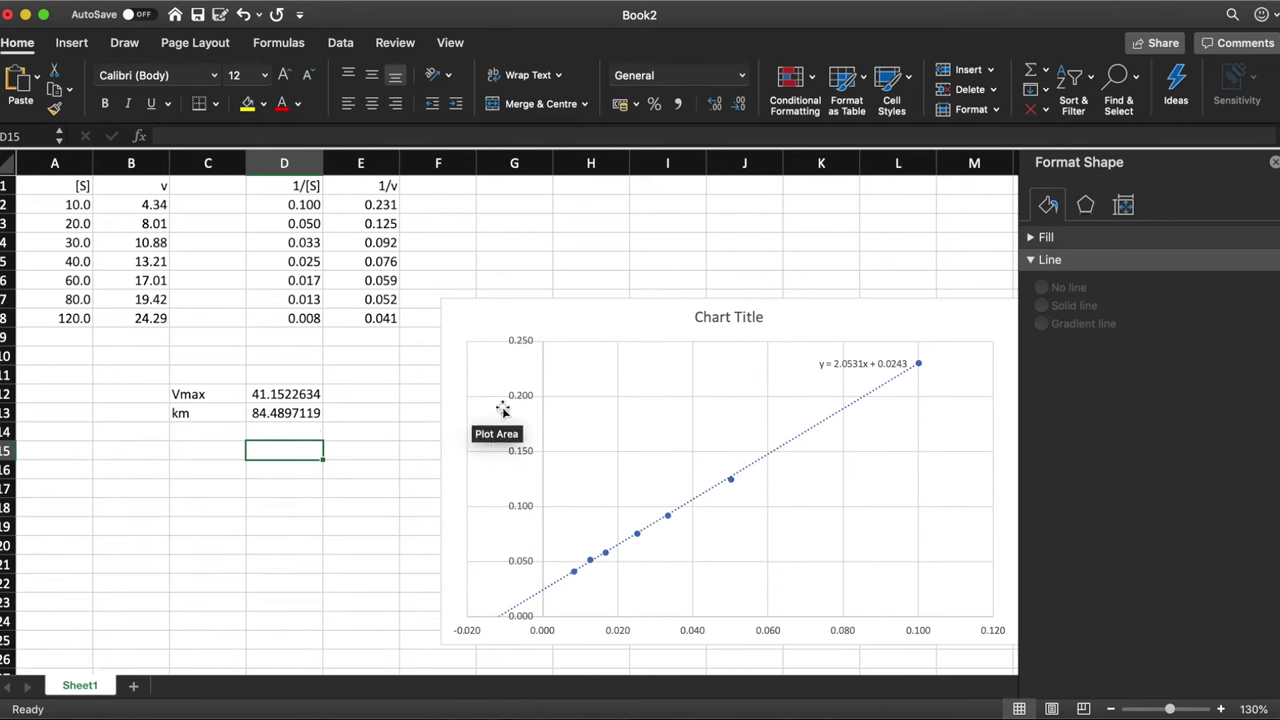
Step: Remove the horizontal and vertical gridlines and the chart title from the Lineweaver-Burk plot
left_click(662, 401)
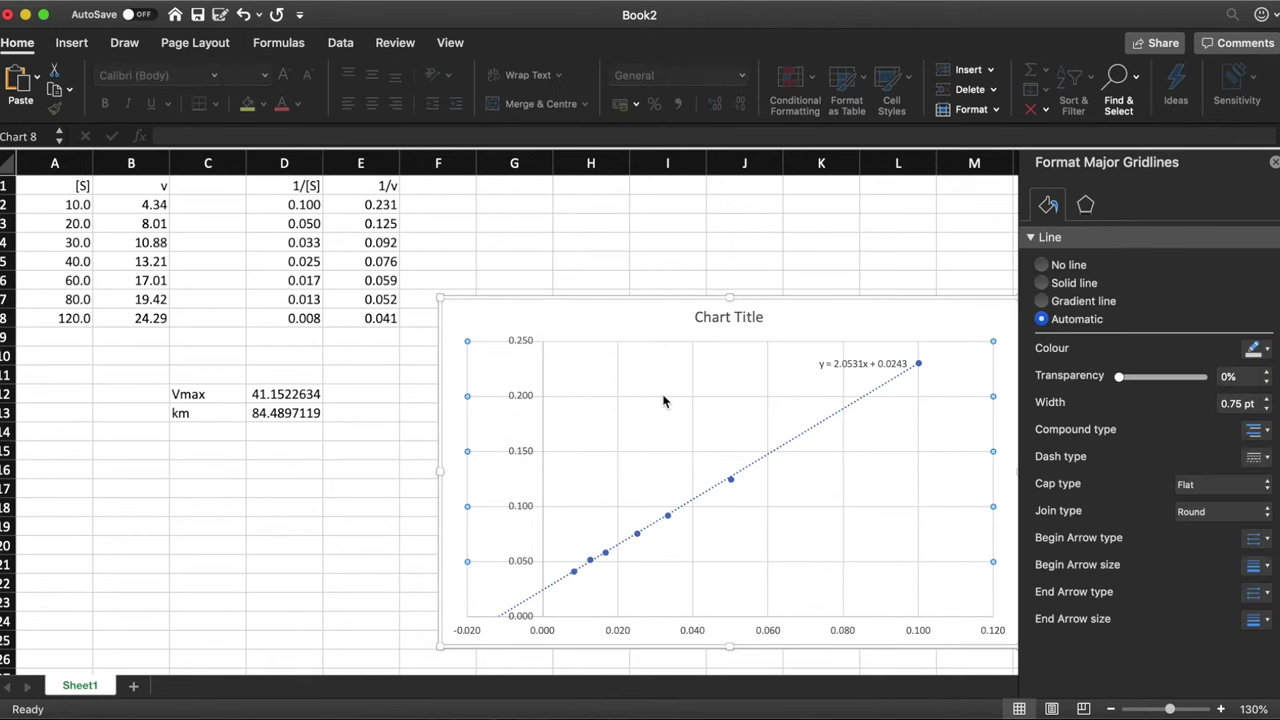
key("Delete")
left_click(663, 374)
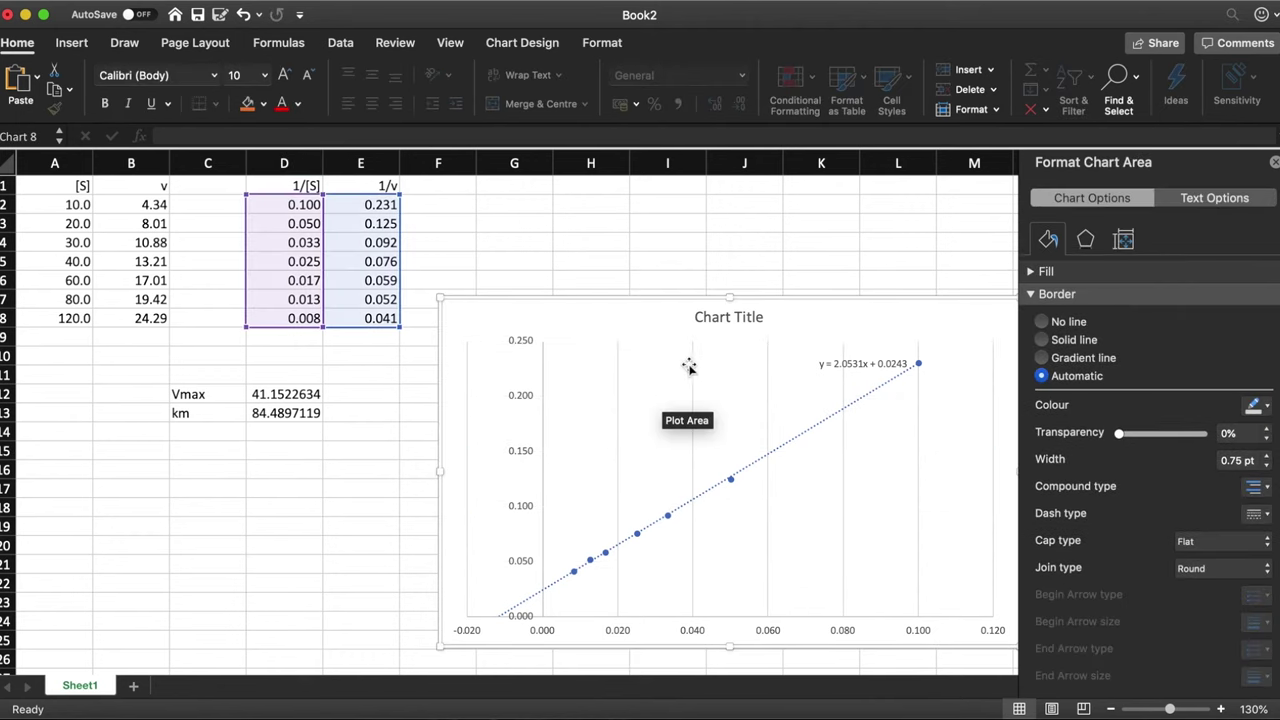
left_click(692, 369)
left_click(690, 366)
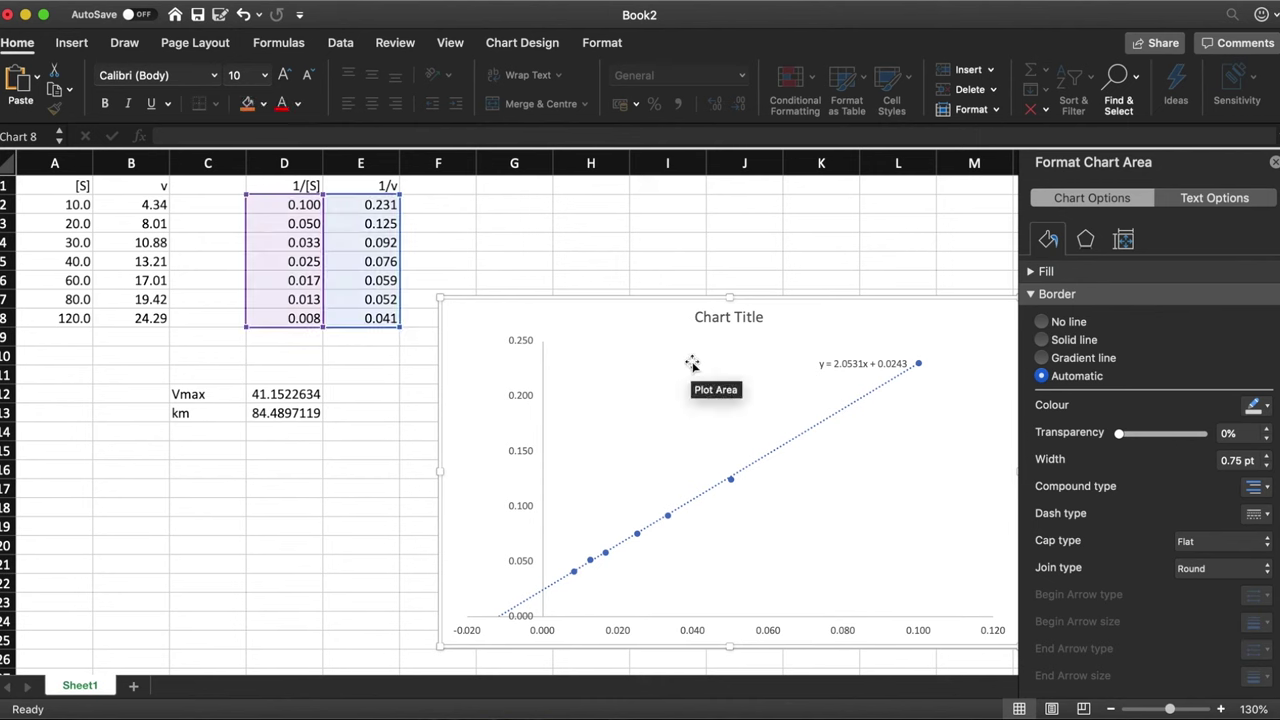
left_click(722, 327)
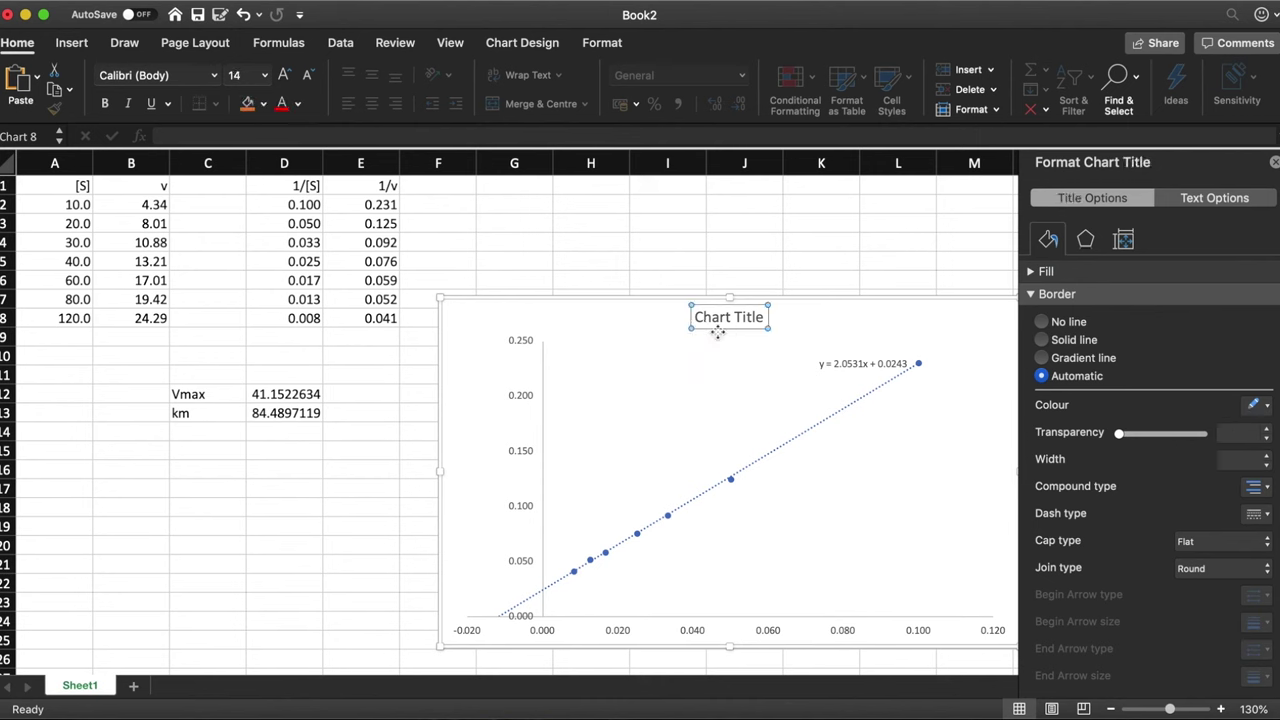
key("Delete")
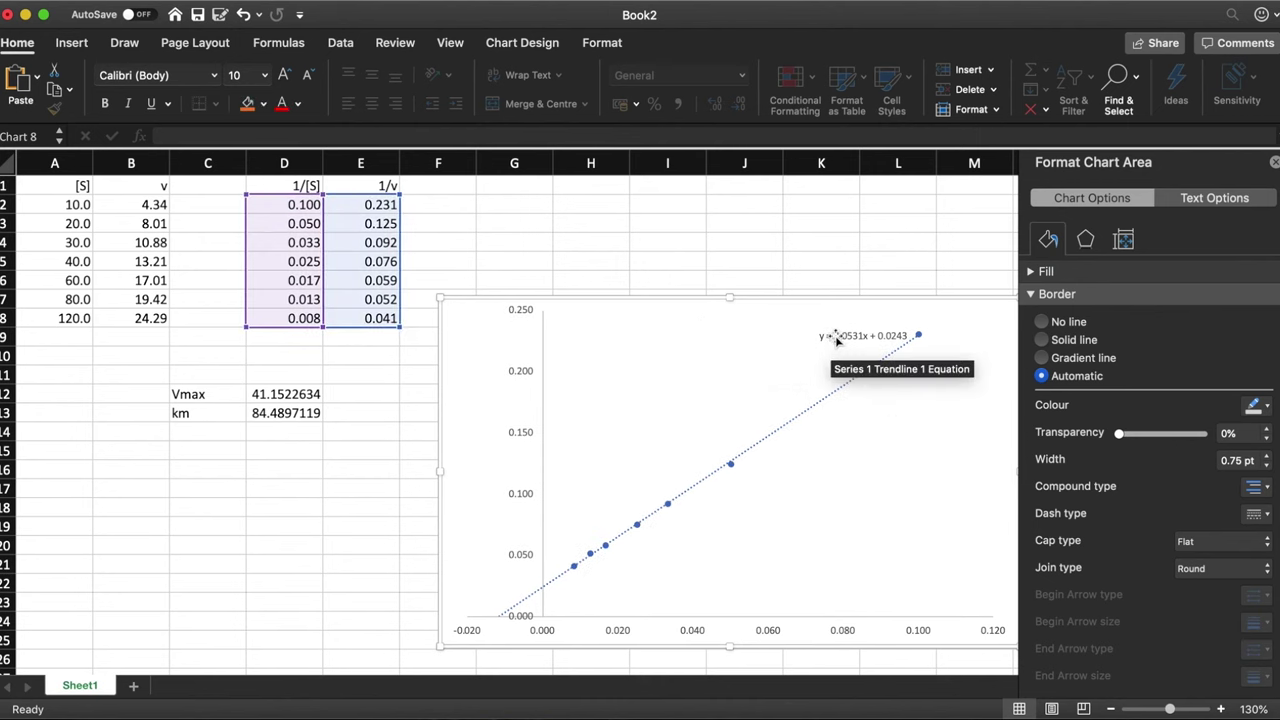
Step: Set the trendline equation label to font size 12 and move it to the clear area below the line's upper end
left_click(836, 336)
left_click(264, 75)
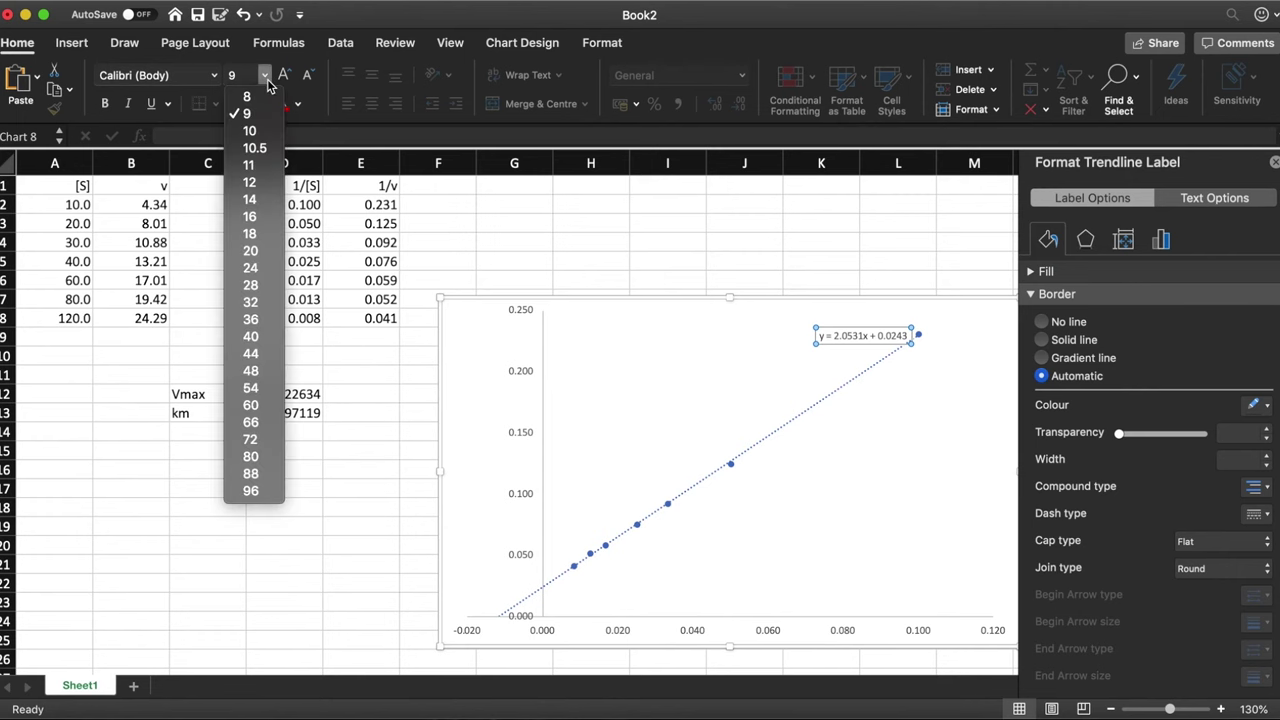
left_click(262, 182)
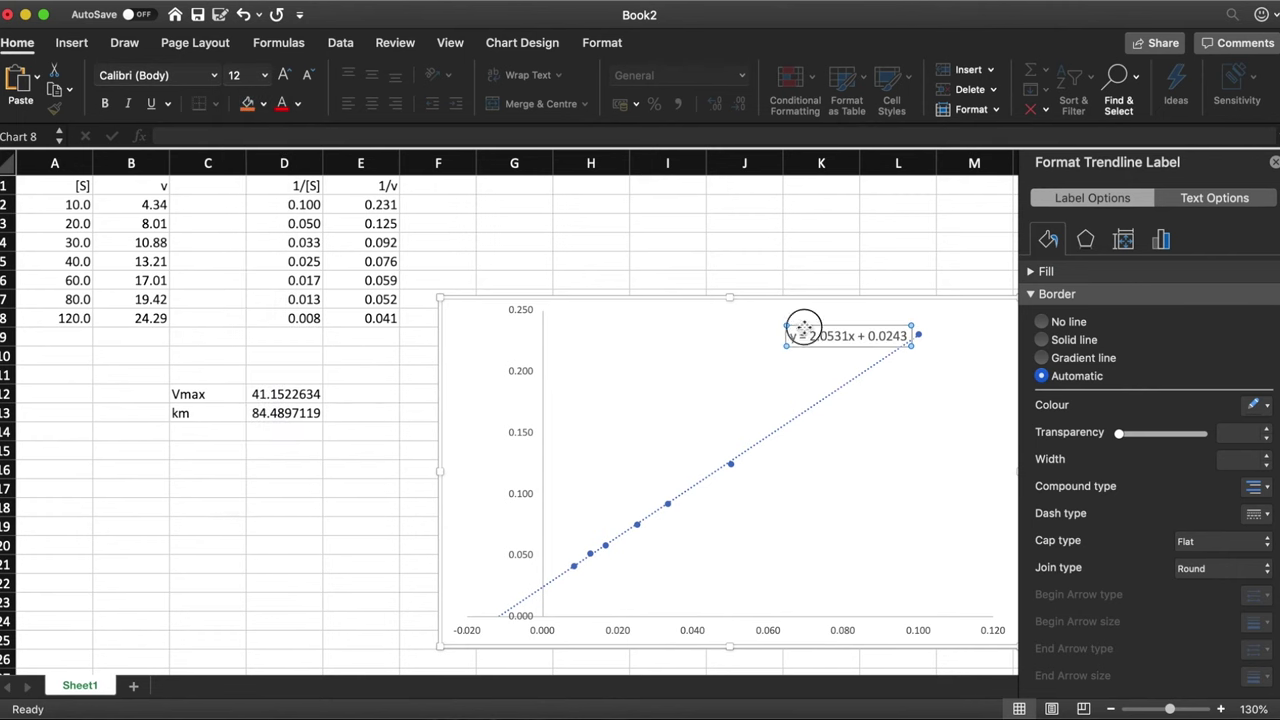
left_click_drag(806, 330, 884, 402)
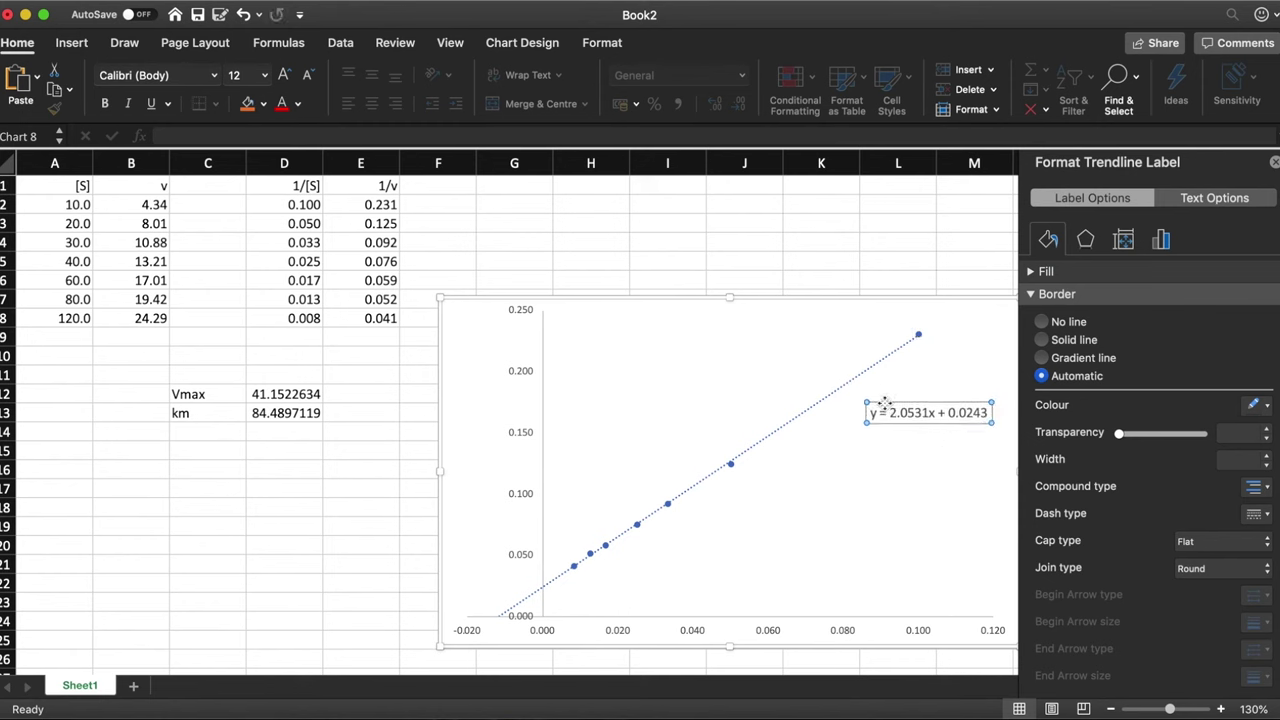
Step: Copy the whole chart, switch to the Word document and paste it on the first page
left_click(454, 399)
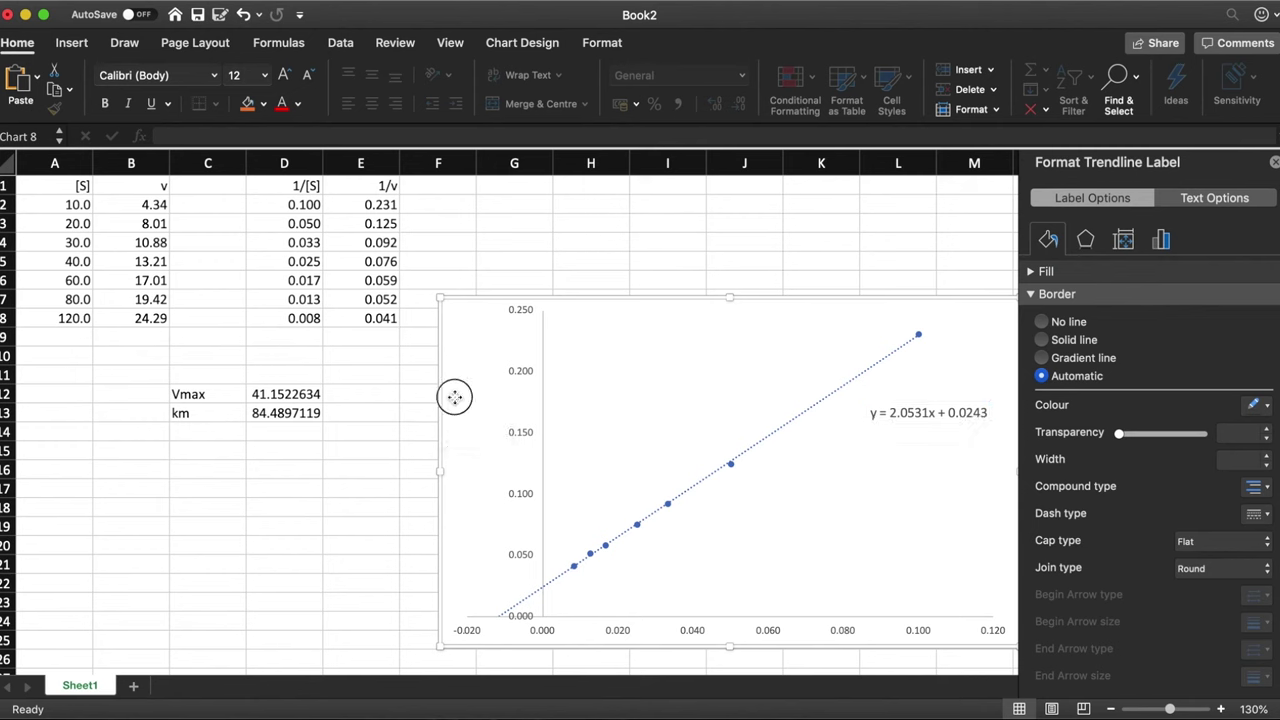
right_click(454, 399)
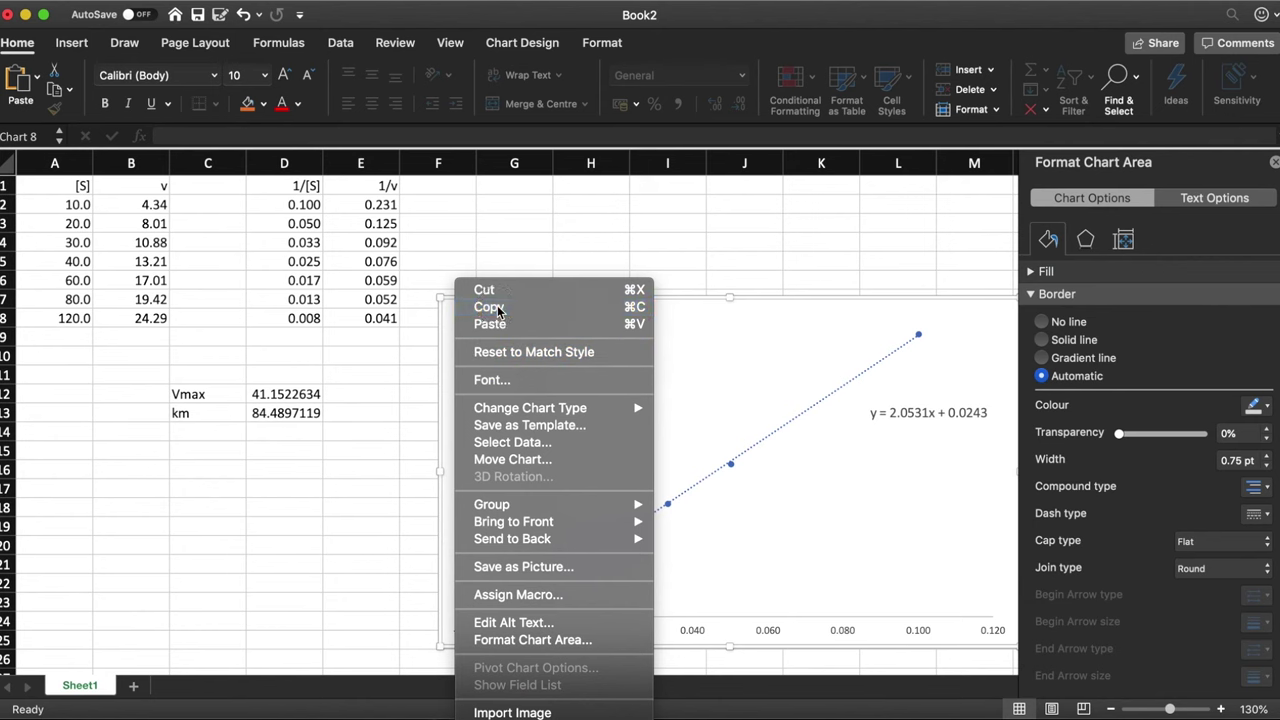
left_click(497, 311)
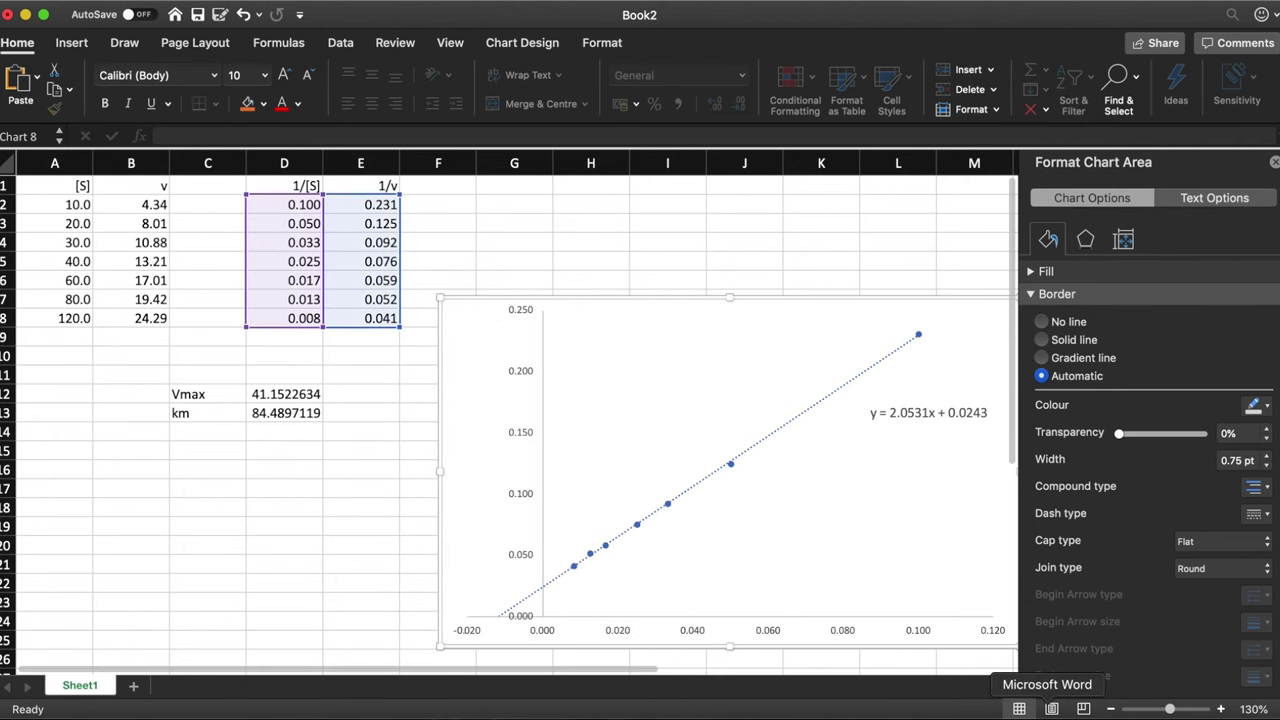
left_click(1057, 712)
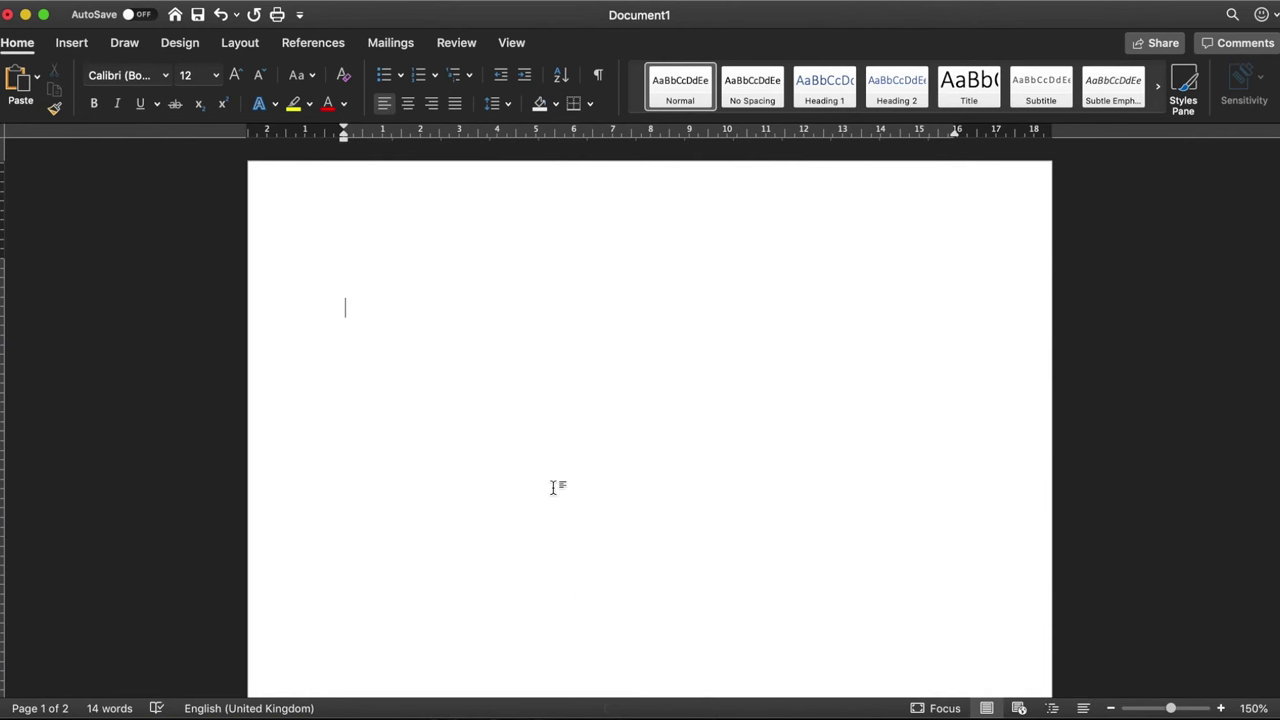
right_click(370, 322)
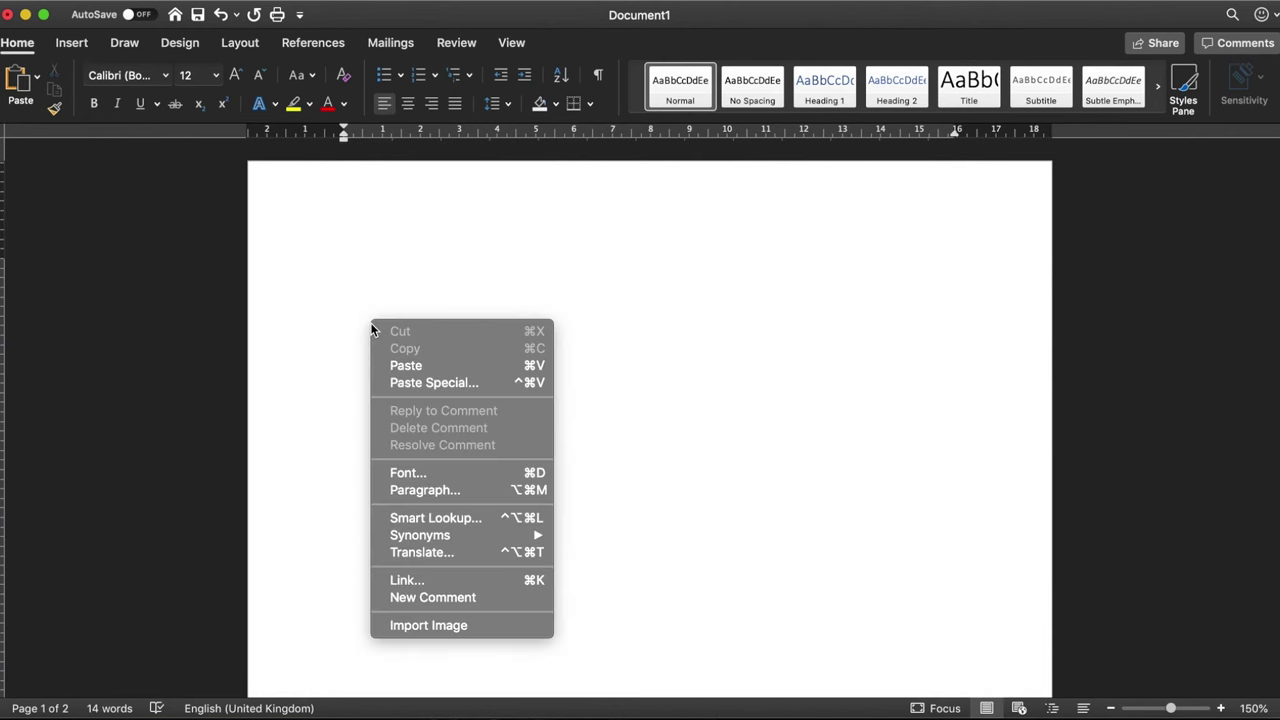
left_click(430, 366)
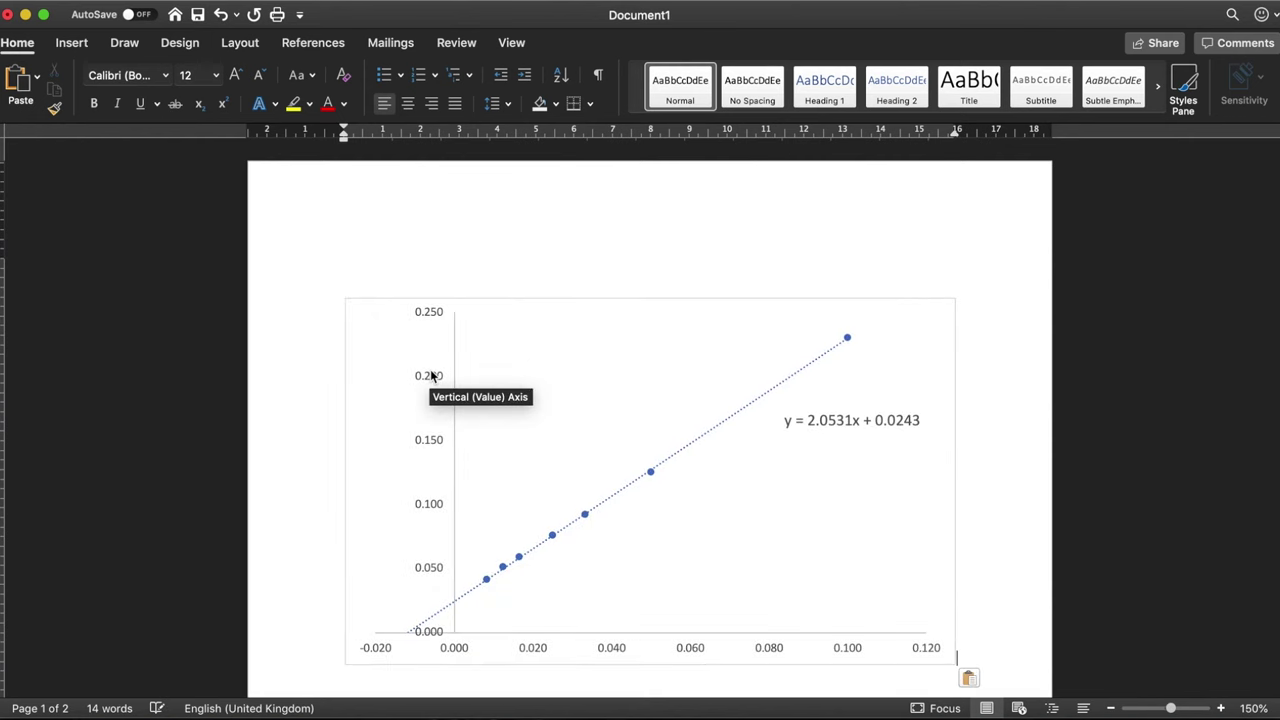
Step: Start a new line below the pasted chart and paste the chart again as a picture
scroll(430, 370, "down", 1)
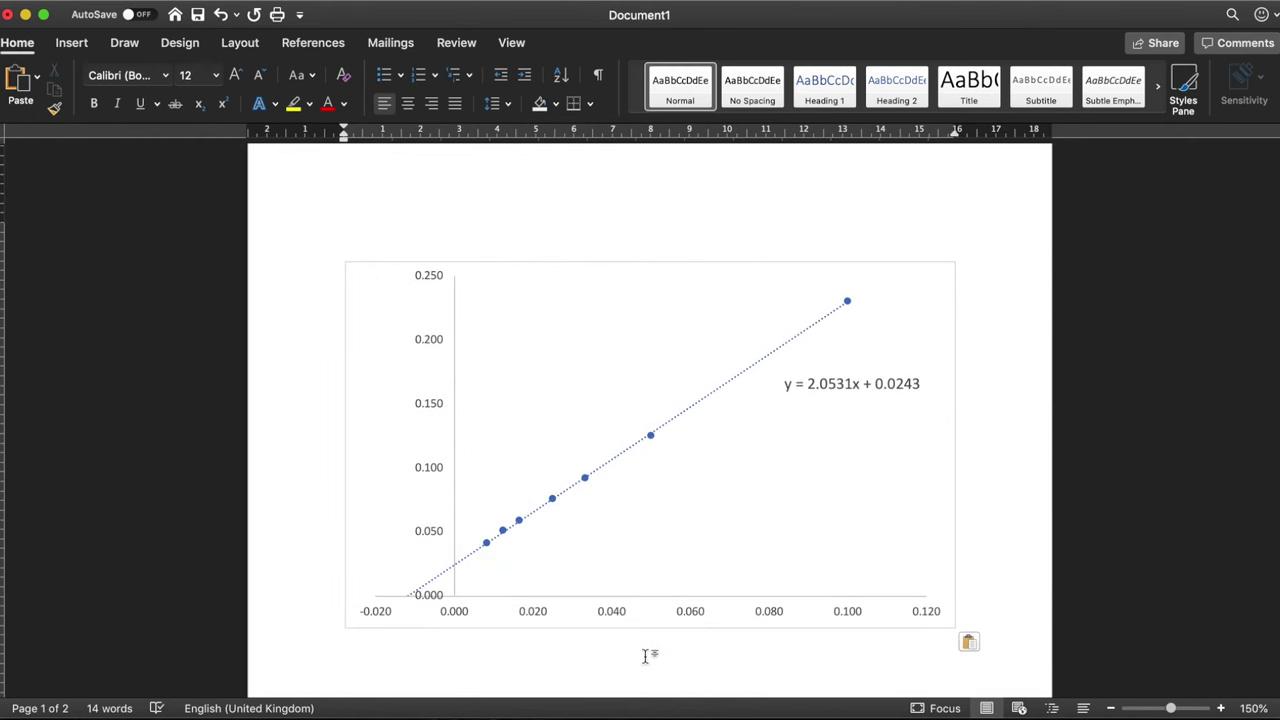
scroll(645, 656, "down", 3)
scroll(645, 656, "down", 1)
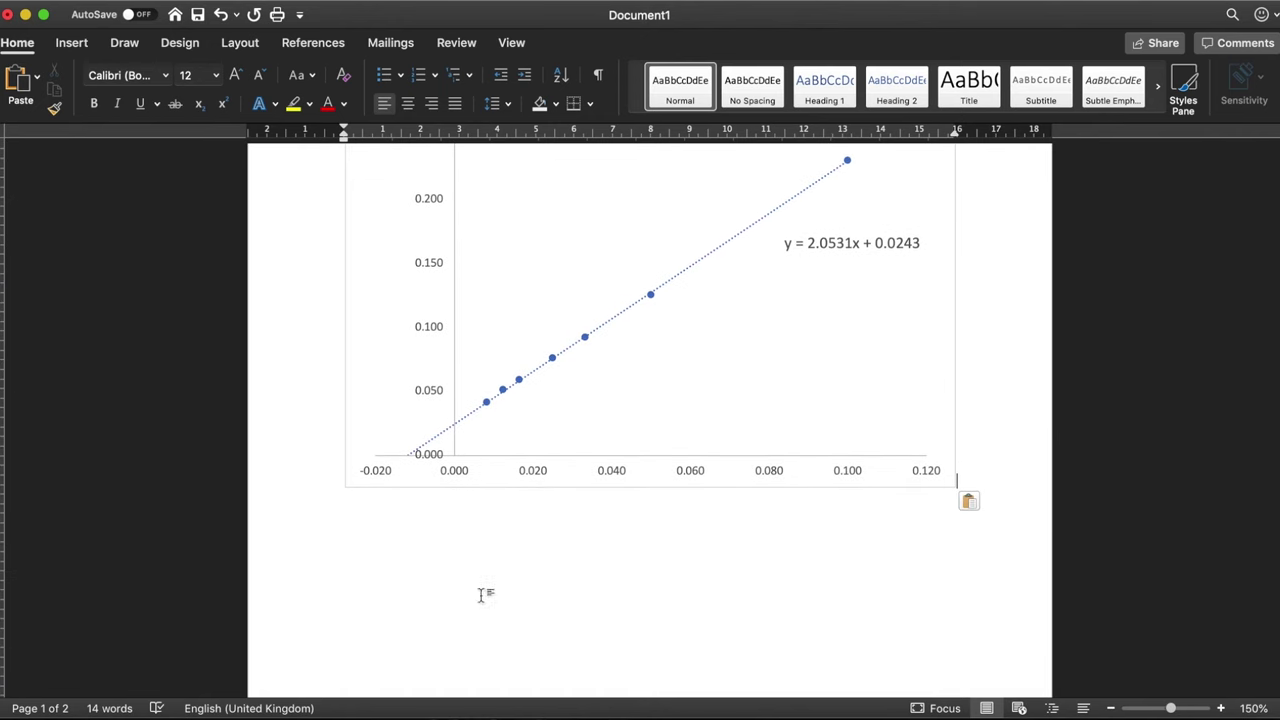
key("Return")
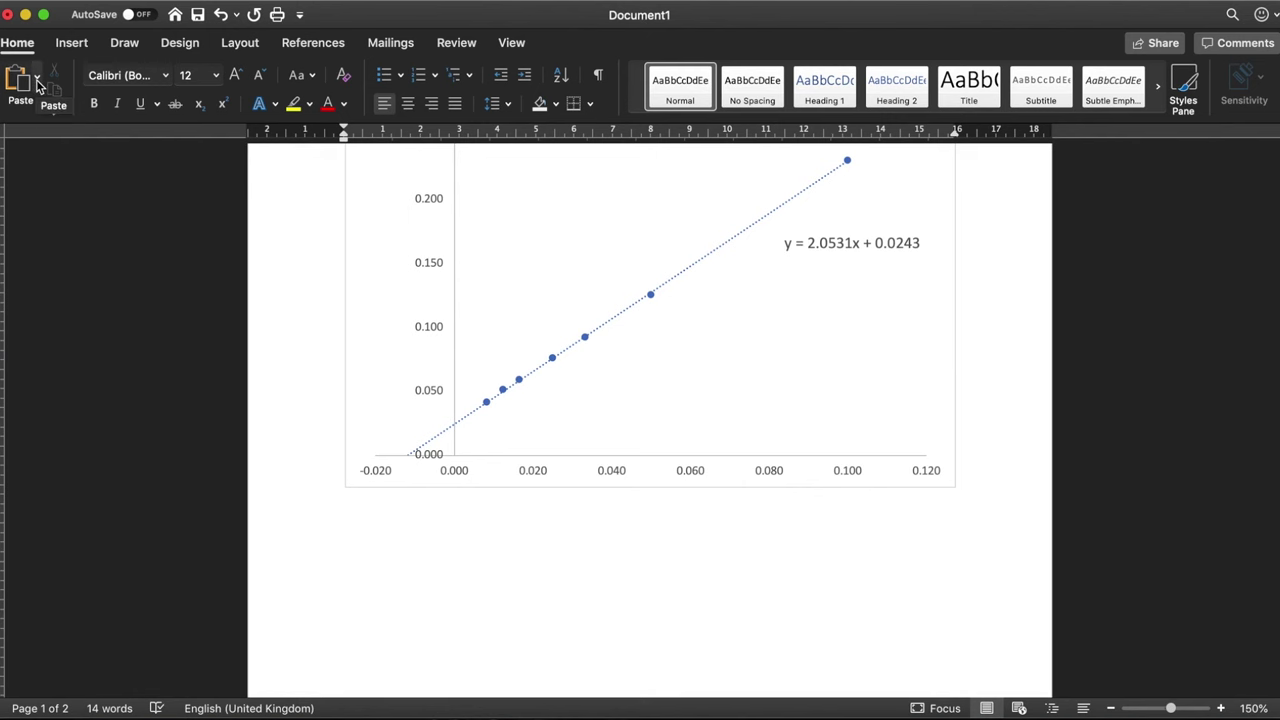
left_click(38, 82)
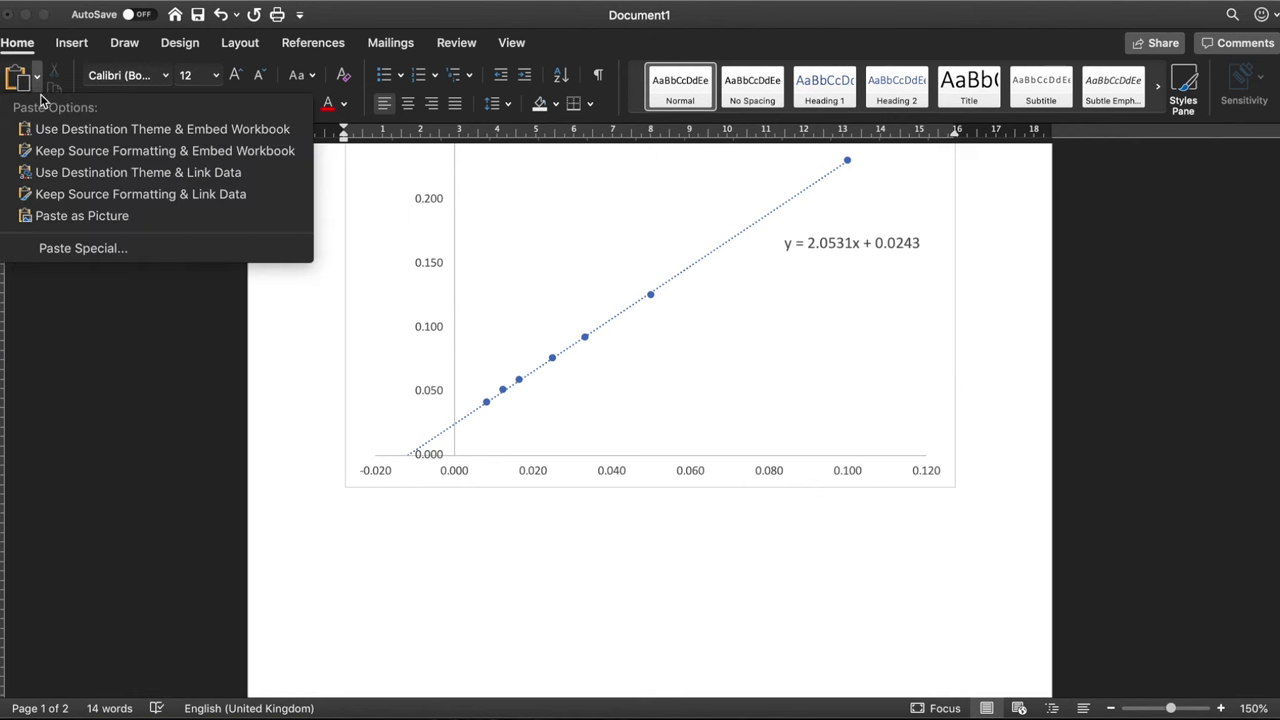
left_click(70, 221)
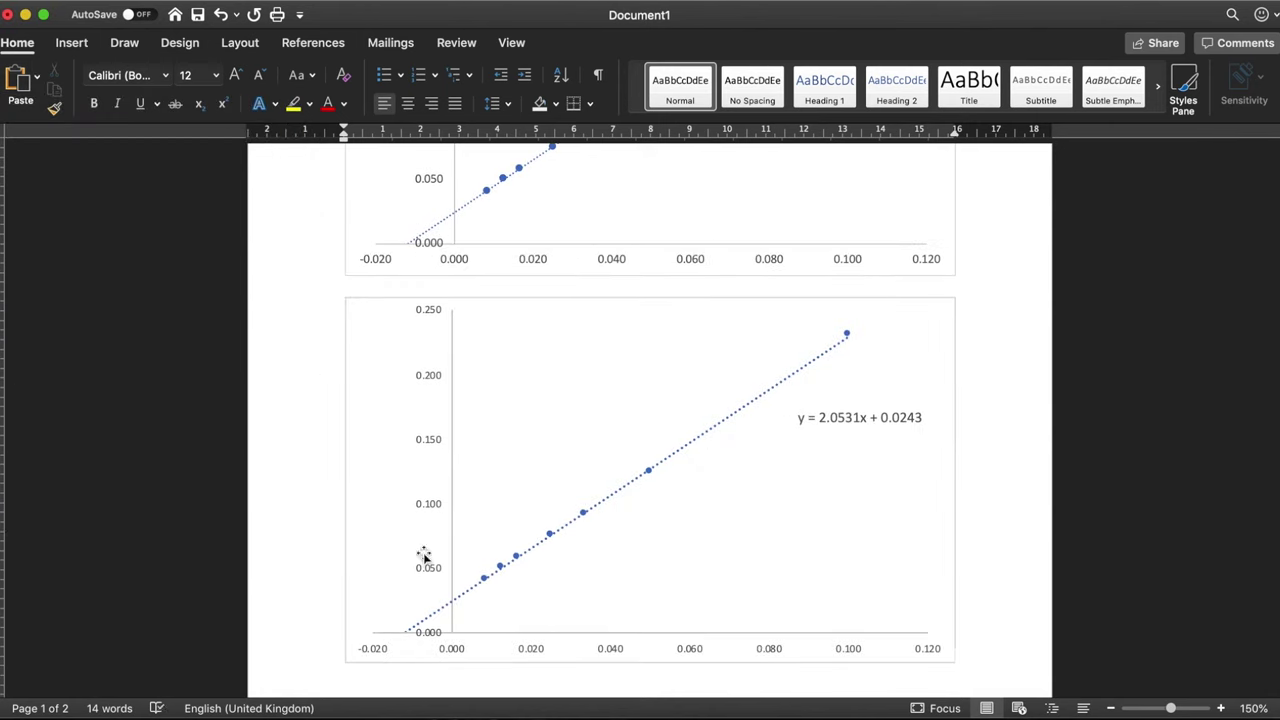
Step: Place the caption "Figure 1: Lineweaver-Burk plot (1/V vs 1/[S]) for the determination of kinetic parameters of…" below the chart picture
scroll(423, 557, "down", 2)
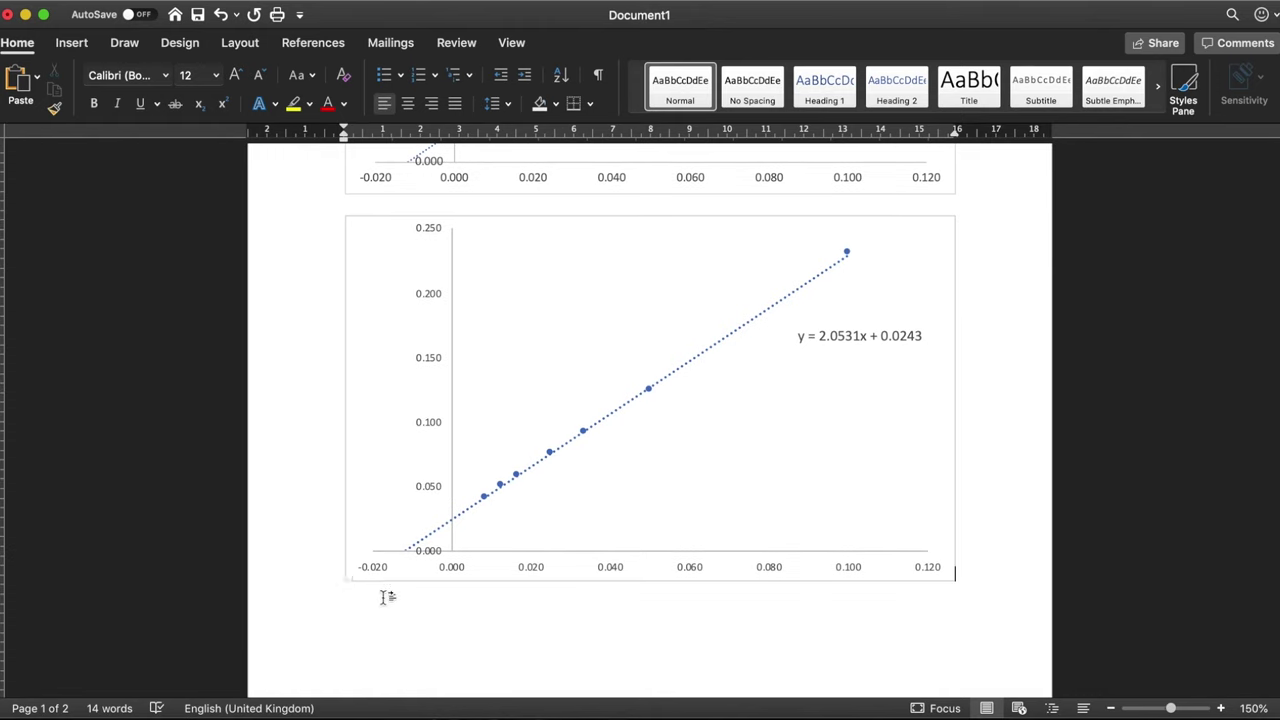
left_click_drag(380, 594, 376, 597)
left_click(984, 576)
key("Return")
key("super+v")
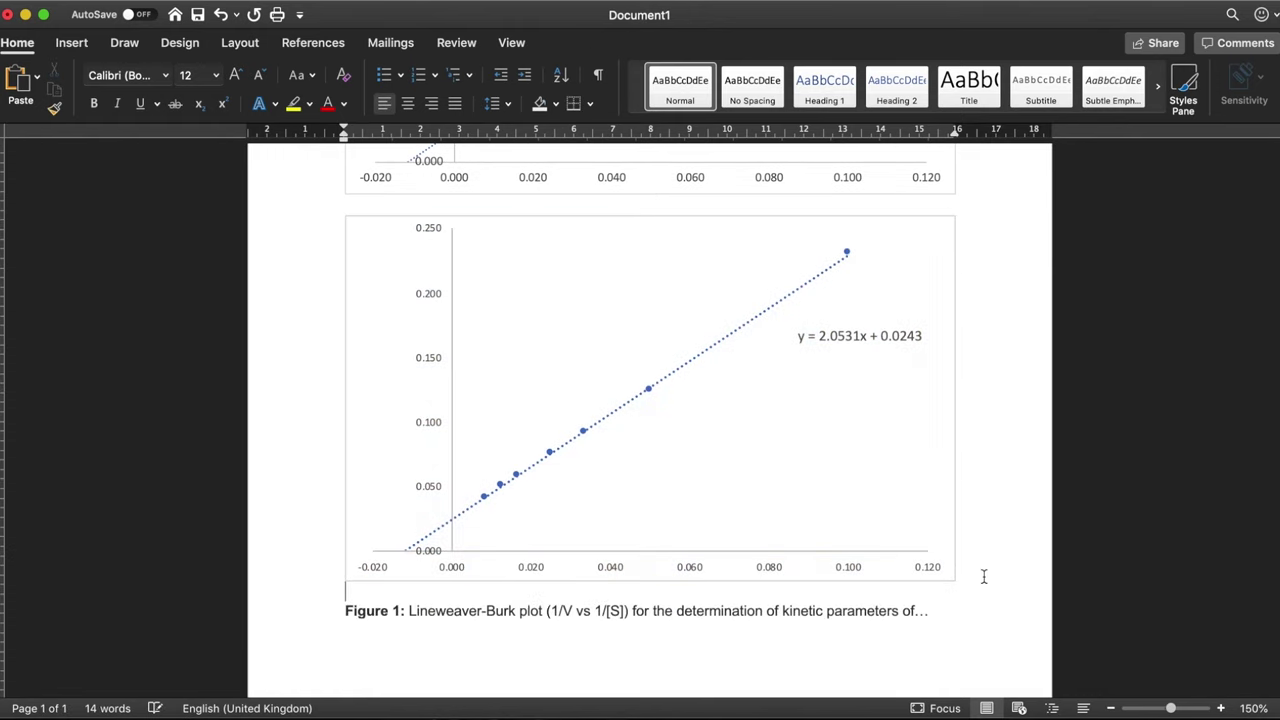